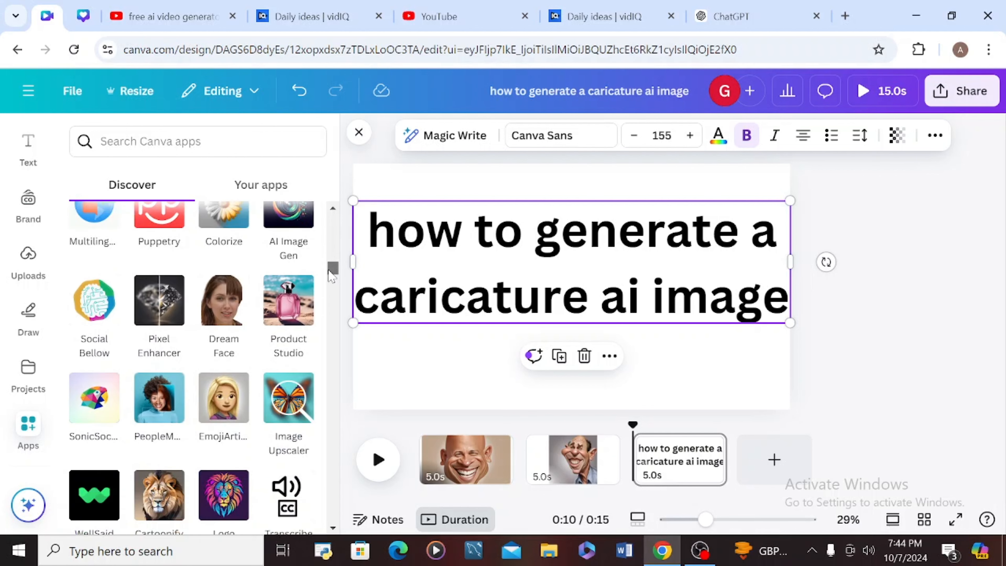
Switch to the ChatGPT conversation and copy the whole caricature face description
{"action": "mouse_move", "coordinate": [333, 273]}
{"action": "left_mouse_down"}
{"action": "mouse_move", "coordinate": [331, 323]}
{"action": "mouse_move", "coordinate": [327, 315]}
{"action": "mouse_move", "coordinate": [343, 392]}
{"action": "left_mouse_up"}
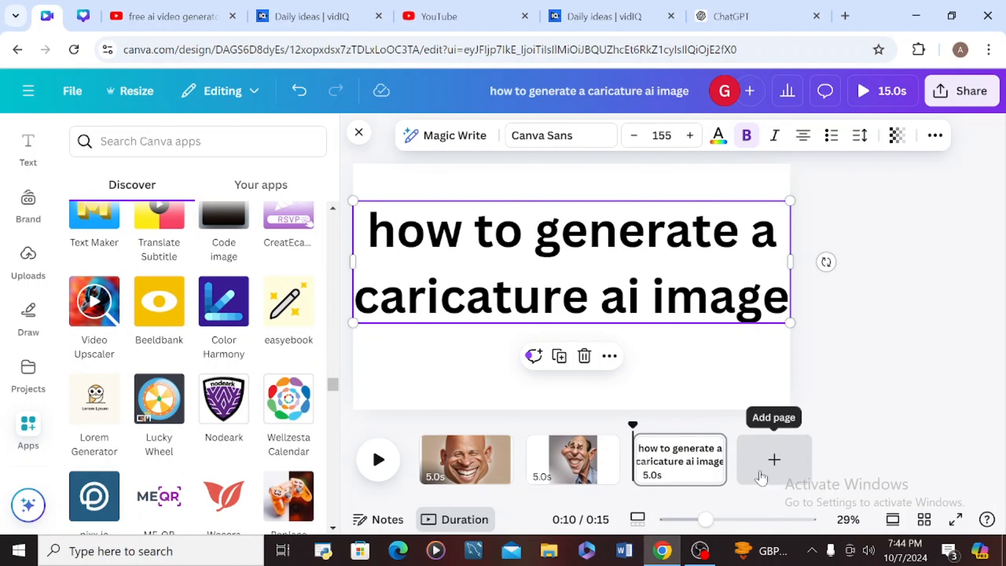
{"action": "left_click", "coordinate": [731, 16]}
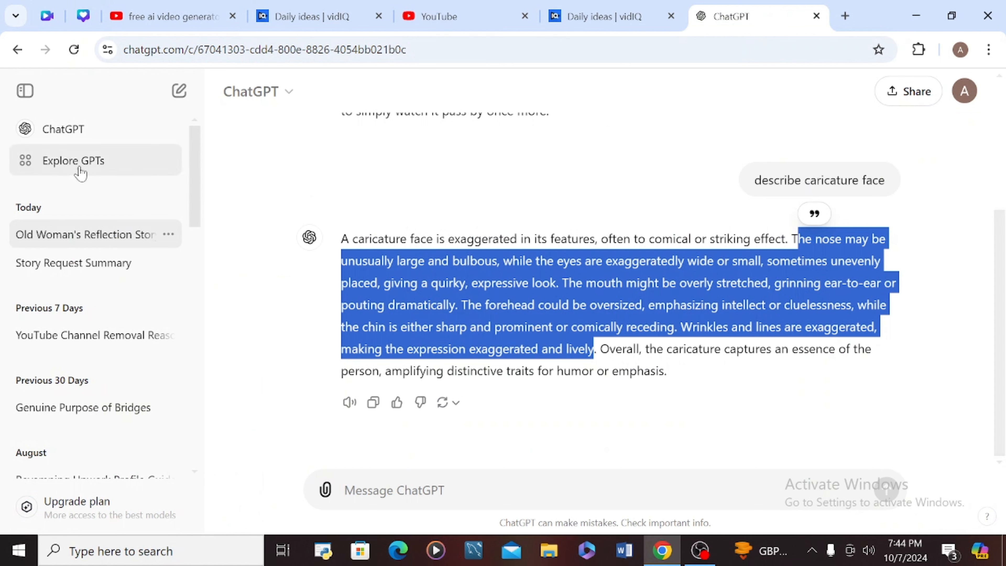
{"action": "left_click", "coordinate": [442, 16]}
{"action": "left_click", "coordinate": [772, 17]}
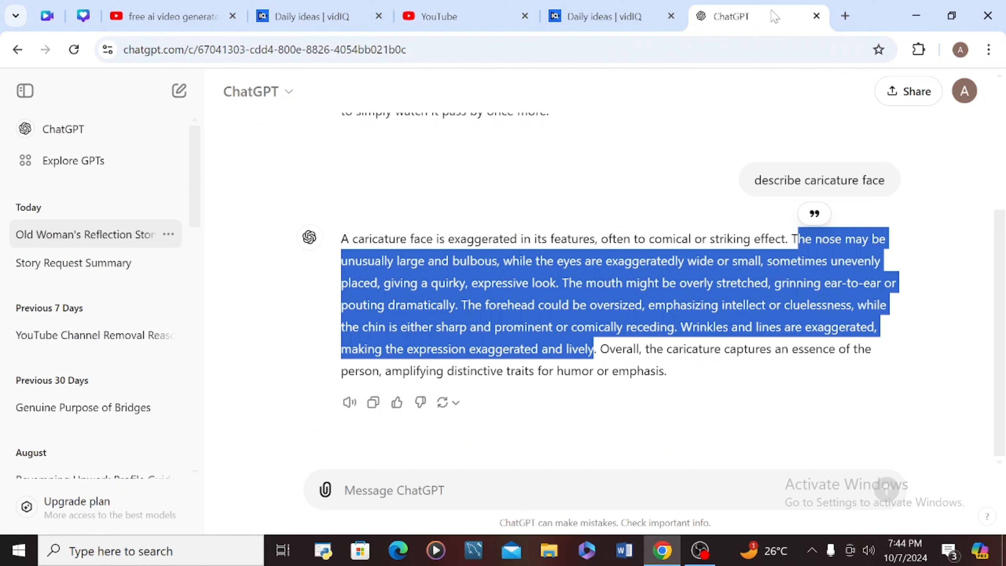
{"action": "left_click", "coordinate": [407, 501]}
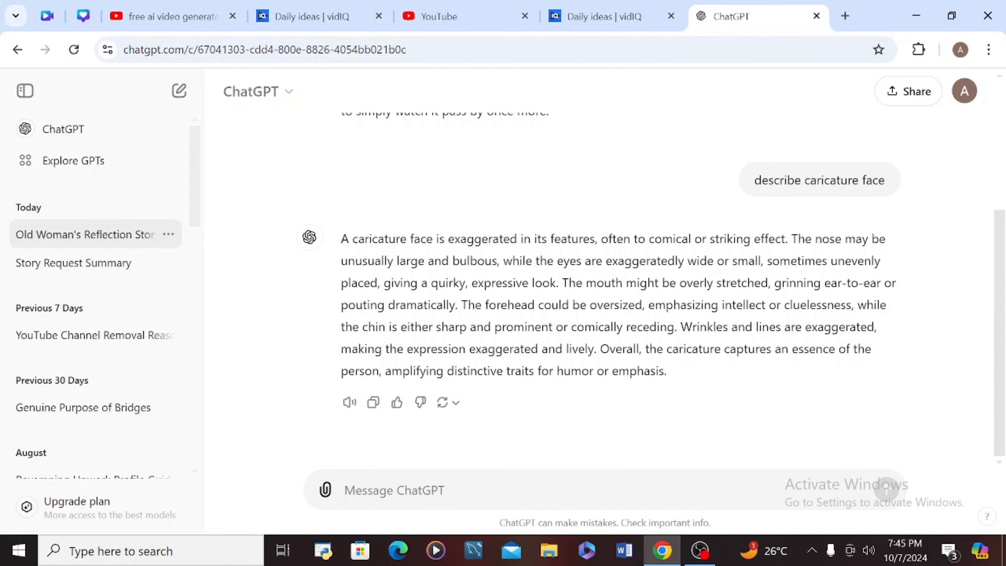
{"action": "left_click_drag", "start_coordinate": [341, 239], "coordinate": [664, 370]}
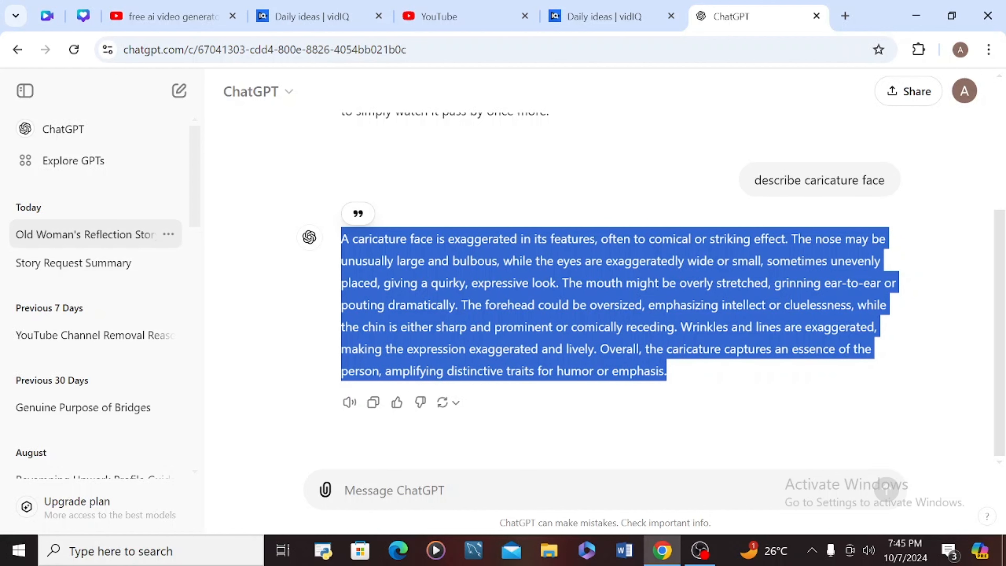
{"action": "left_click", "coordinate": [546, 221]}
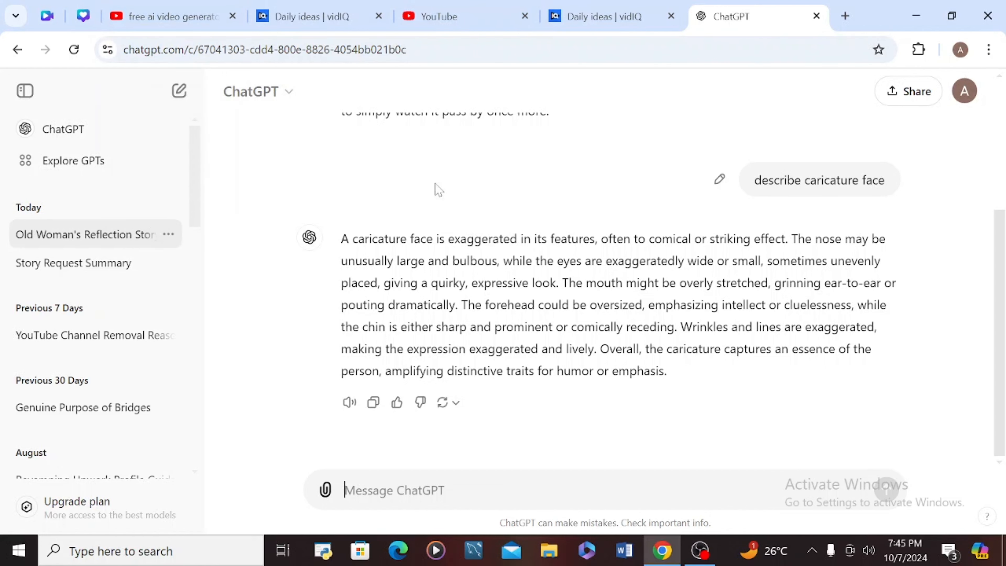
Return to the Canva design and paste the copied caricature face description onto the blank second page
{"action": "left_click", "coordinate": [78, 10]}
{"action": "left_click", "coordinate": [49, 16]}
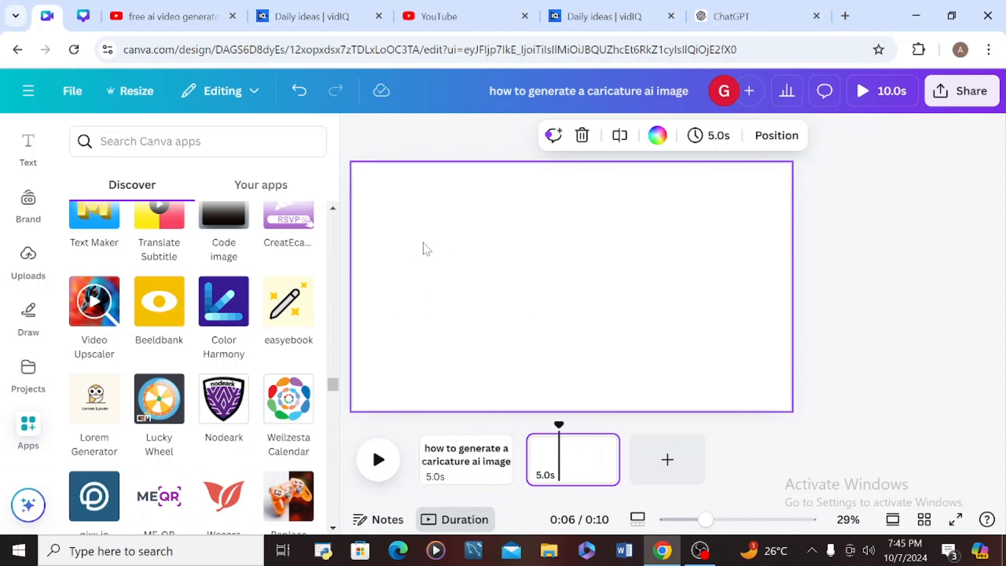
{"action": "type", "text": "A caricature face is exaggerated in its features"}
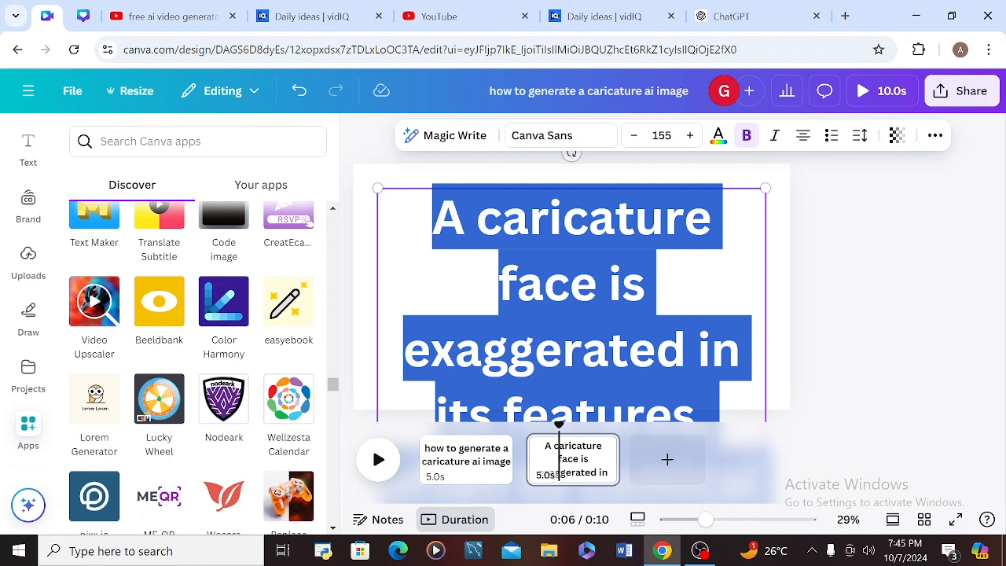
Set the font size of the pasted caricature description to 39 so that the whole paragraph fits on the page
{"action": "left_click", "coordinate": [633, 135]}
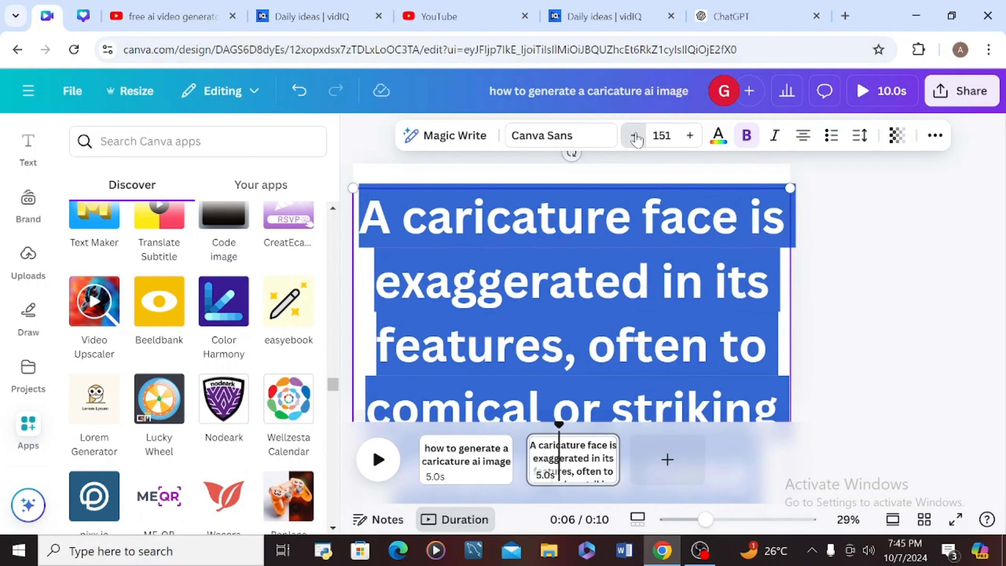
{"action": "left_click", "coordinate": [635, 137]}
{"action": "left_click", "coordinate": [634, 137]}
{"action": "left_click", "coordinate": [635, 137]}
{"action": "left_click", "coordinate": [635, 137]}
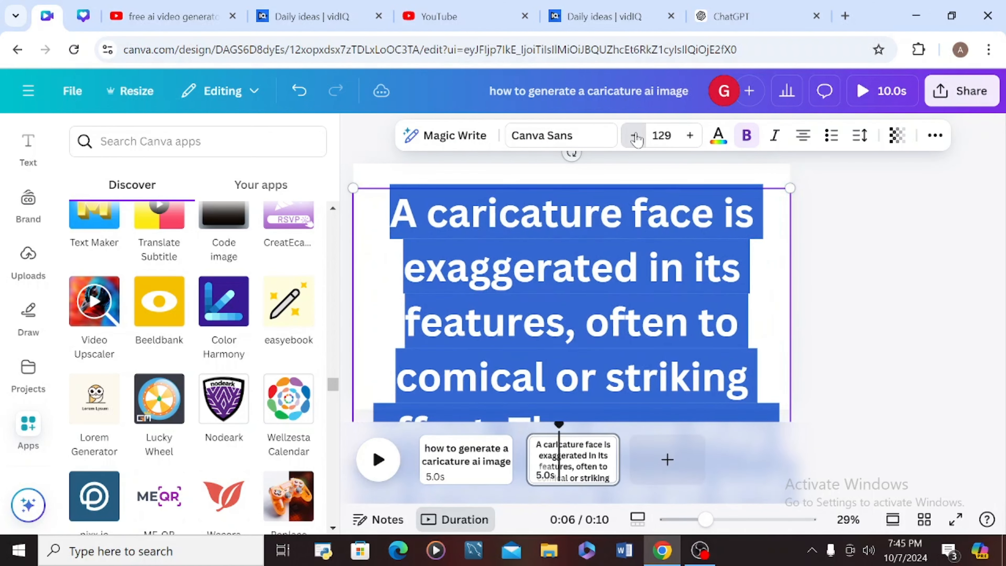
{"action": "left_click", "coordinate": [634, 136]}
{"action": "left_click", "coordinate": [634, 136]}
{"action": "left_click", "coordinate": [634, 136]}
{"action": "left_click", "coordinate": [635, 136]}
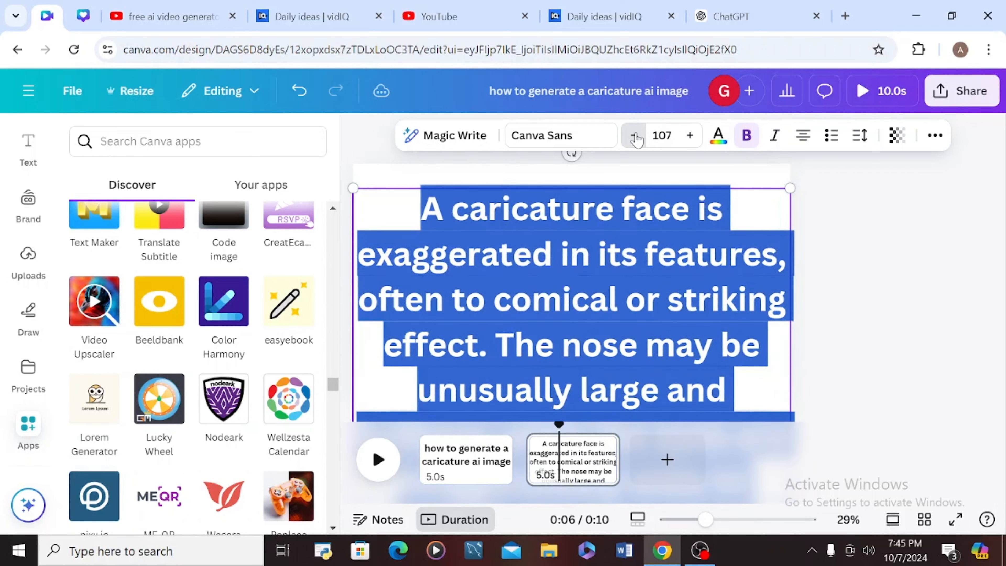
{"action": "left_click", "coordinate": [634, 137]}
{"action": "left_click", "coordinate": [634, 137]}
{"action": "left_click", "coordinate": [634, 136]}
{"action": "left_click", "coordinate": [634, 136]}
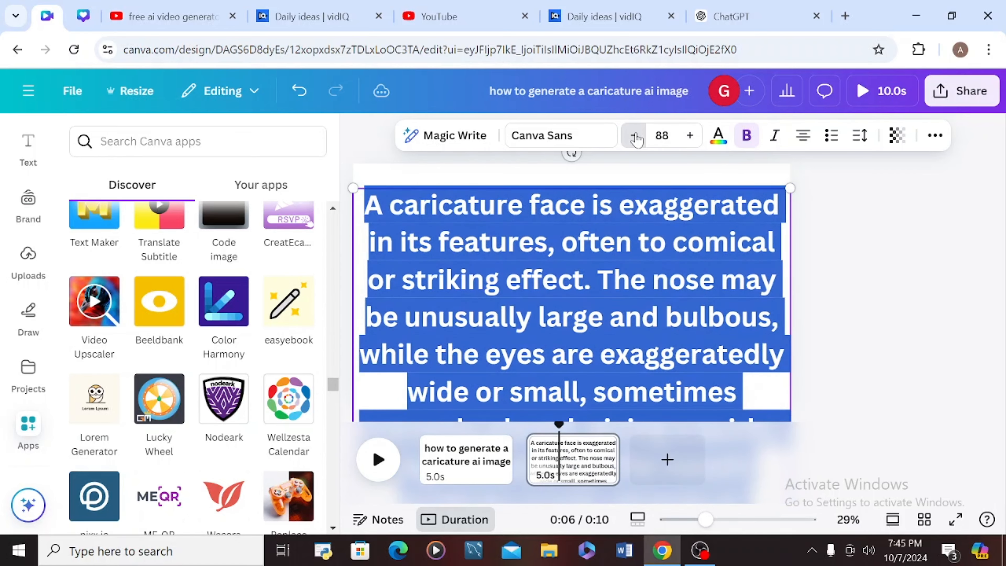
{"action": "left_click", "coordinate": [634, 137]}
{"action": "left_click", "coordinate": [635, 137]}
{"action": "left_click", "coordinate": [635, 136]}
{"action": "left_click", "coordinate": [635, 137]}
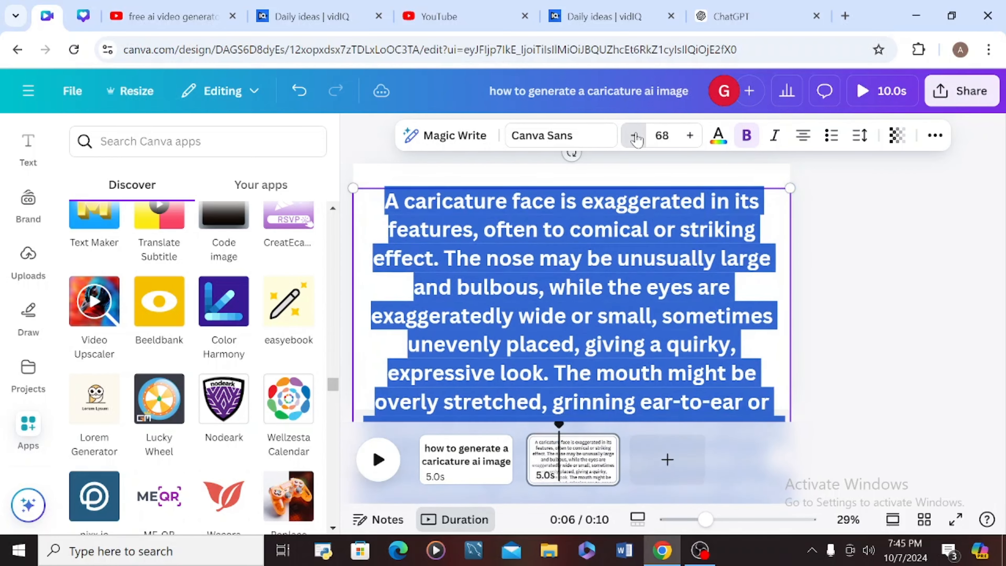
{"action": "left_click", "coordinate": [635, 137]}
{"action": "left_click", "coordinate": [634, 137]}
{"action": "left_click", "coordinate": [635, 137]}
{"action": "left_click", "coordinate": [634, 137]}
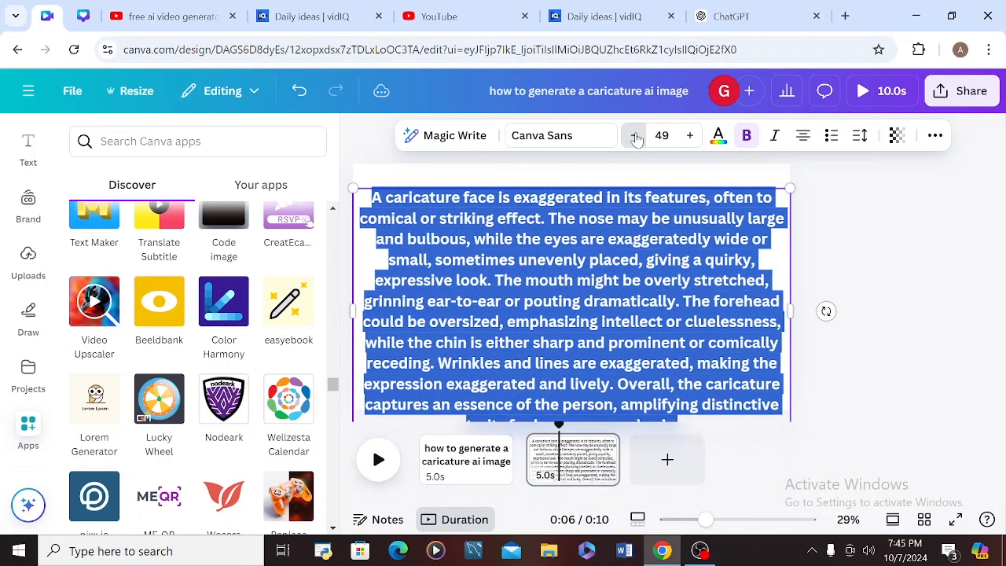
{"action": "left_click", "coordinate": [634, 137]}
{"action": "left_click", "coordinate": [635, 137]}
{"action": "left_click", "coordinate": [634, 137]}
{"action": "left_click", "coordinate": [634, 137]}
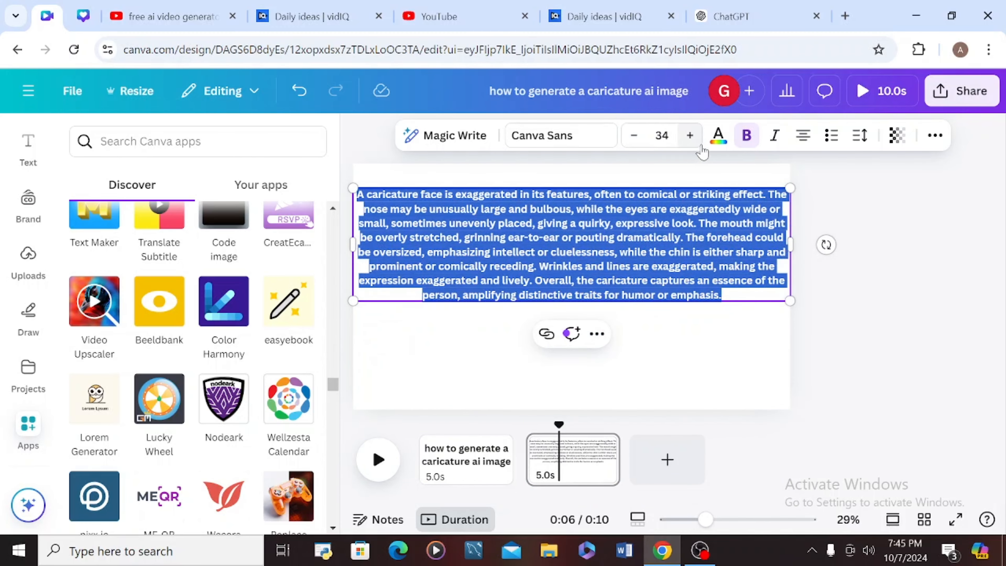
{"action": "left_click", "coordinate": [690, 135]}
{"action": "left_click", "coordinate": [690, 136]}
{"action": "left_click", "coordinate": [690, 136]}
{"action": "left_click", "coordinate": [690, 136]}
{"action": "left_click", "coordinate": [689, 136]}
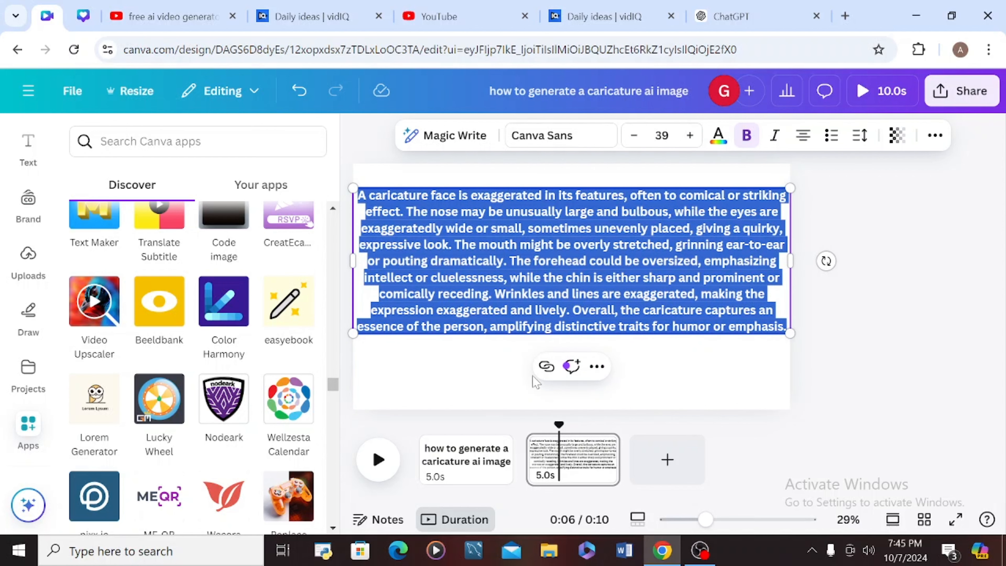
{"action": "left_click", "coordinate": [440, 277]}
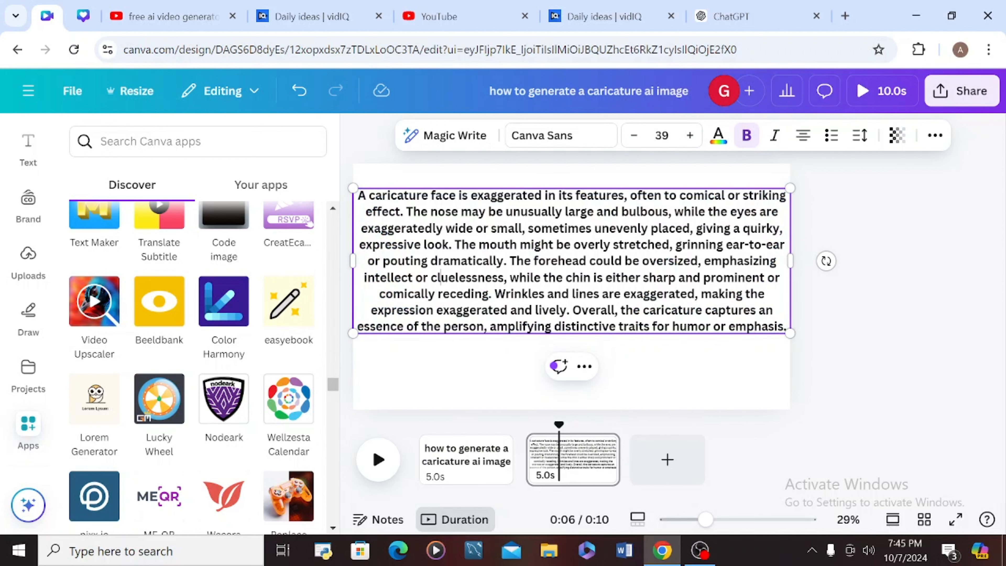
Shorten the opening of the description to "A caricature face comical , nose large and bulbous"
{"action": "left_click_drag", "start_coordinate": [408, 195], "coordinate": [556, 211]}
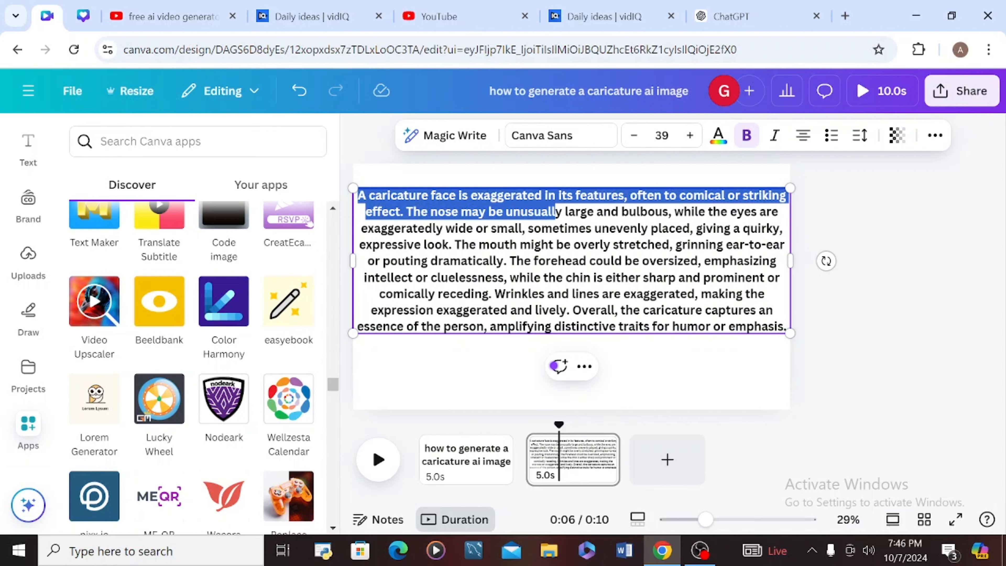
{"action": "left_click_drag", "start_coordinate": [458, 195], "coordinate": [678, 195]}
{"action": "key", "text": "BackSpace"}
{"action": "left_click_drag", "start_coordinate": [517, 195], "coordinate": [617, 195]}
{"action": "type", "text": ","}
{"action": "key", "text": "BackSpace"}
{"action": "key", "text": "BackSpace"}
Trim the eyes part of the description to "the eyes are wide or small, giving a quirky."
{"action": "left_click_drag", "start_coordinate": [369, 212], "coordinate": [566, 212]}
{"action": "key", "text": "BackSpace"}
{"action": "left_click_drag", "start_coordinate": [506, 212], "coordinate": [603, 211]}
{"action": "type", "text": "."}
{"action": "key", "text": "BackSpace"}
Trim the remaining features to "grinning ear-to-ear. The forehead oversized, the chin is comically receding. Wrinkles and lively"
{"action": "left_click_drag", "start_coordinate": [420, 228], "coordinate": [789, 228]}
{"action": "key", "text": "BackSpace"}
{"action": "key", "text": "BackSpace"}
{"action": "left_click_drag", "start_coordinate": [608, 229], "coordinate": [771, 228]}
{"action": "key", "text": "BackSpace"}
{"action": "left_click_drag", "start_coordinate": [550, 228], "coordinate": [568, 228]}
{"action": "key", "text": "BackSpace"}
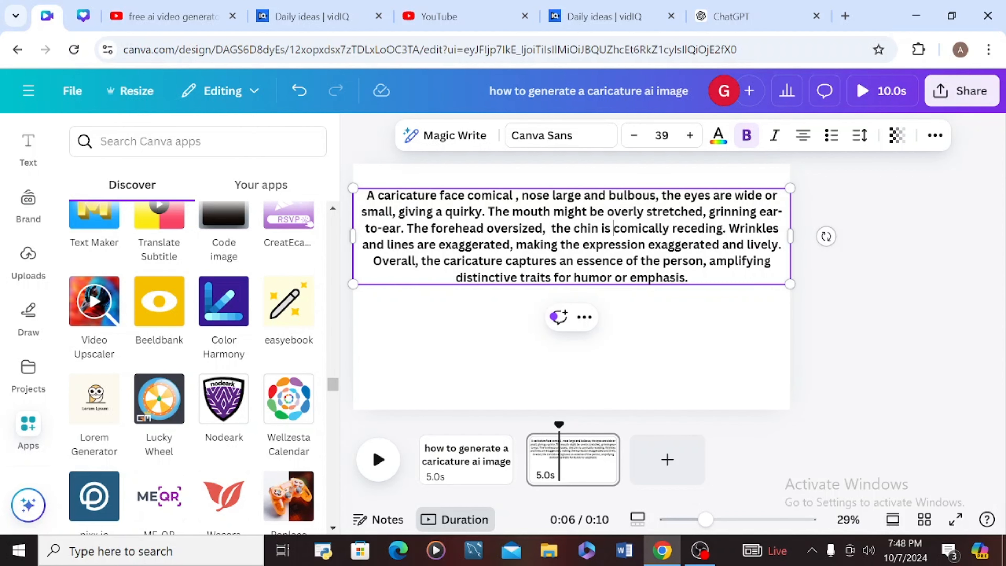
{"action": "left_click_drag", "start_coordinate": [362, 244], "coordinate": [711, 244]}
{"action": "key", "text": "BackSpace"}
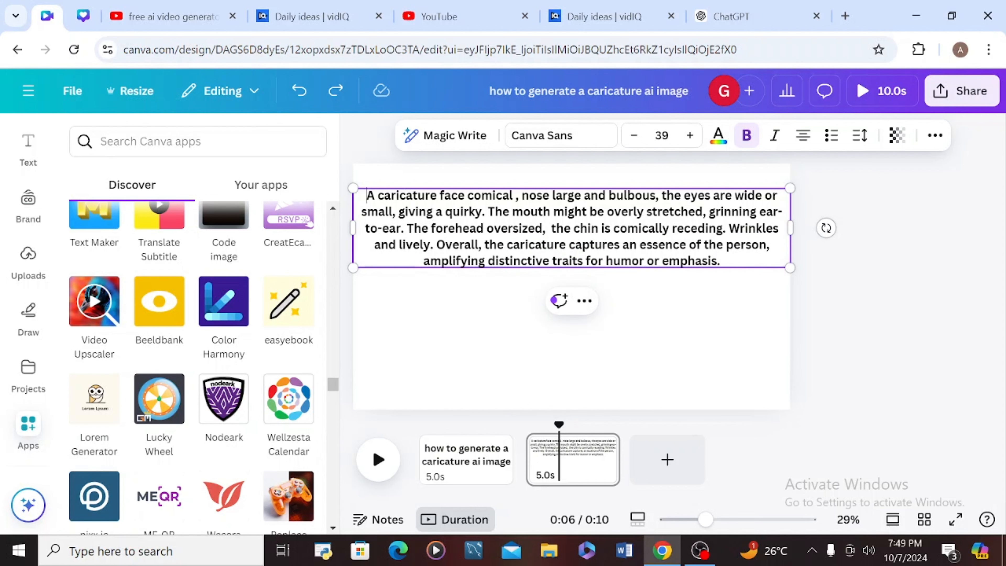
Copy the description from its start through "Wrinkles and lively" and paste it as the prompt in the CaricatureMaker app
{"action": "left_click_drag", "start_coordinate": [366, 195], "coordinate": [430, 244]}
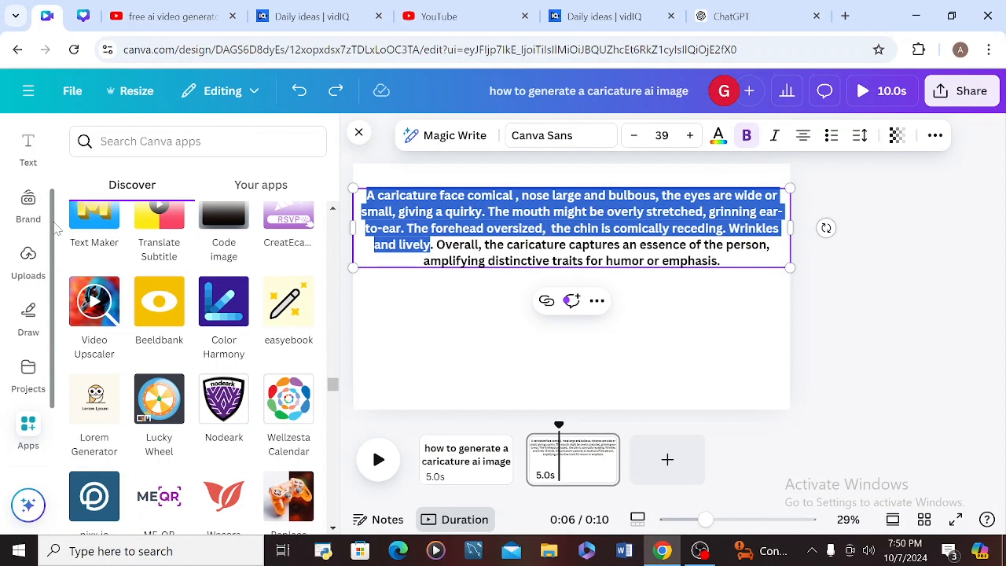
{"action": "left_click", "coordinate": [28, 448]}
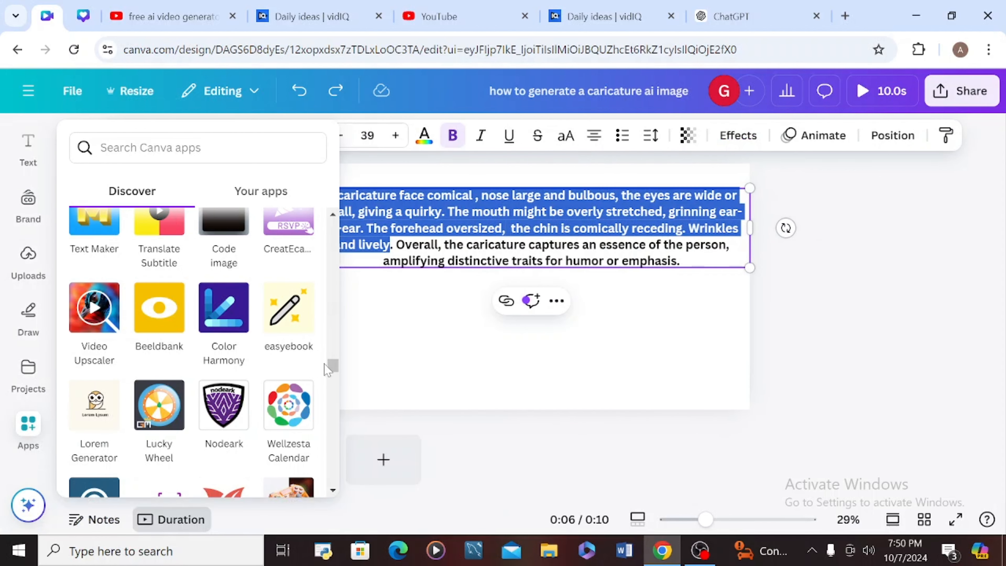
{"action": "left_click_drag", "start_coordinate": [332, 374], "coordinate": [338, 298]}
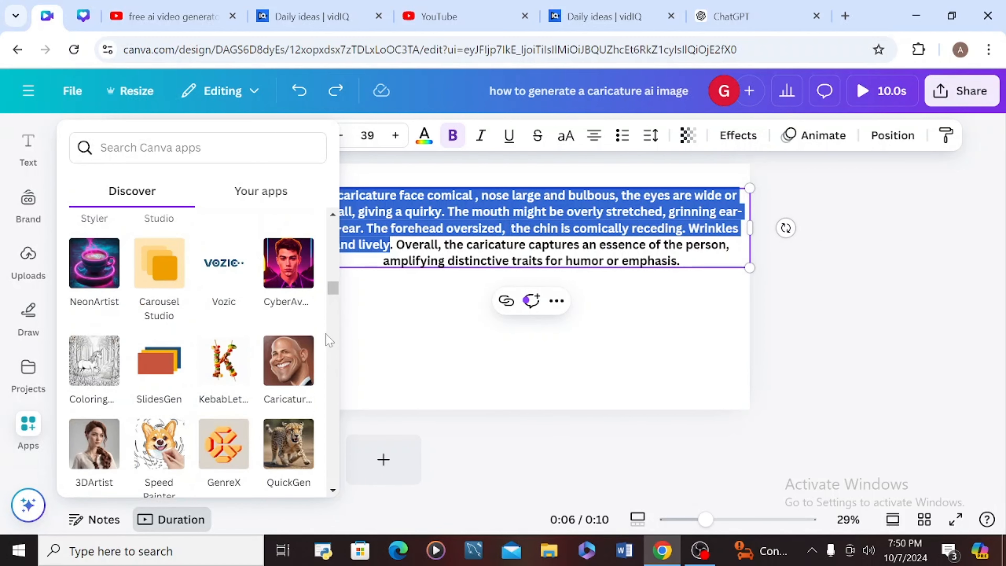
{"action": "left_click", "coordinate": [286, 364]}
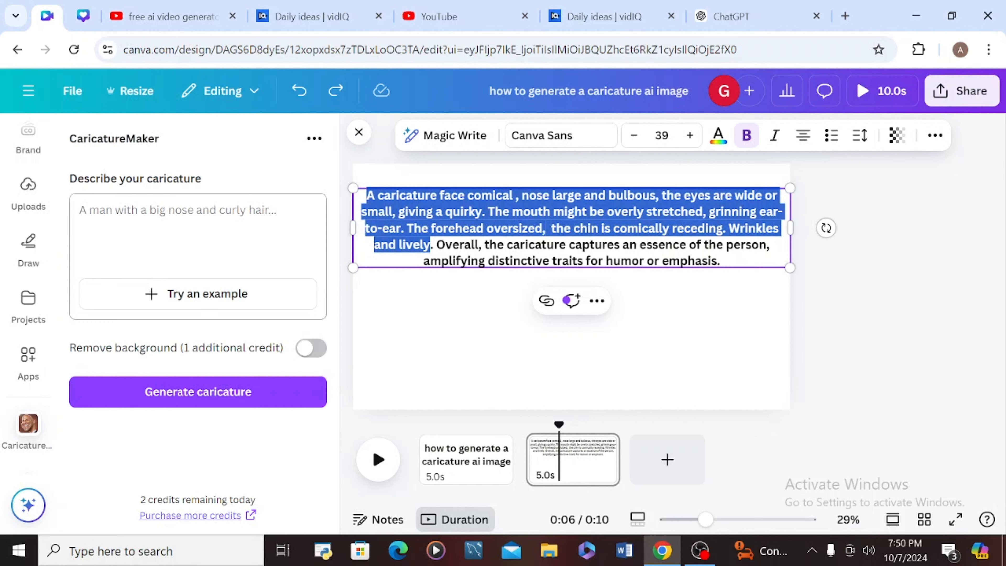
{"action": "left_click", "coordinate": [81, 210]}
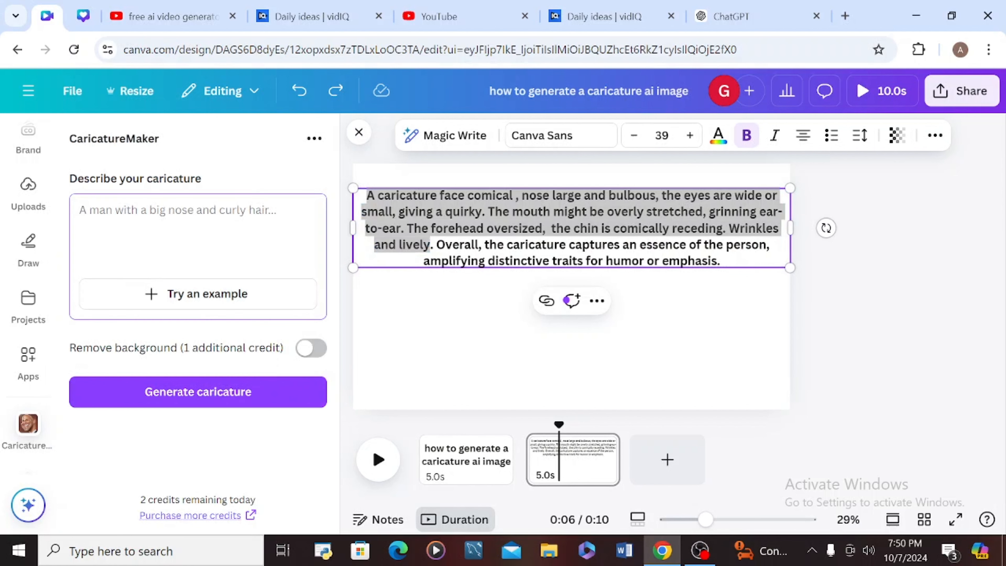
{"action": "key", "text": "ctrl+v"}
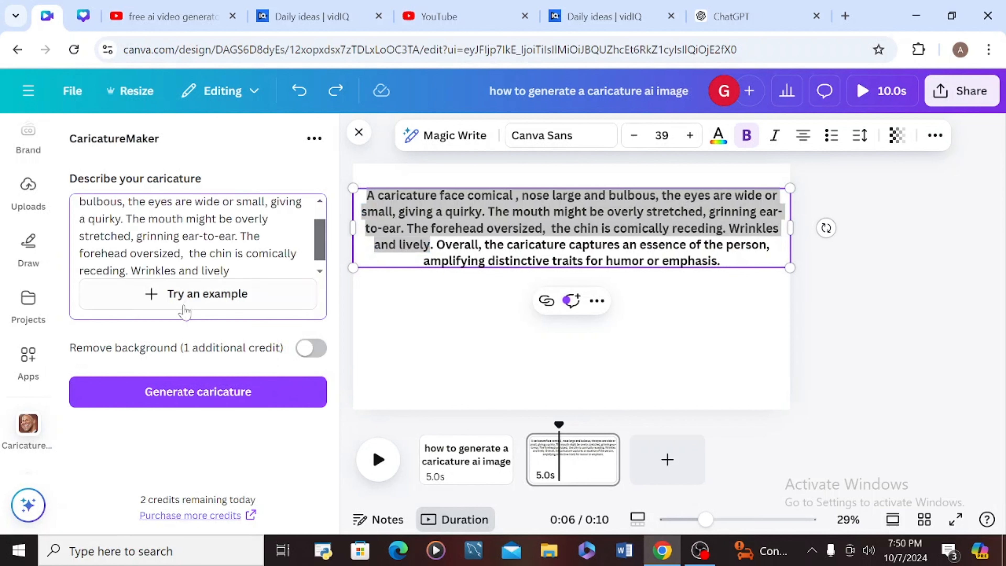
Generate the caricature, place it on a new page, and enlarge it to nearly the full page height
{"action": "left_click", "coordinate": [222, 401]}
{"action": "left_click", "coordinate": [704, 311]}
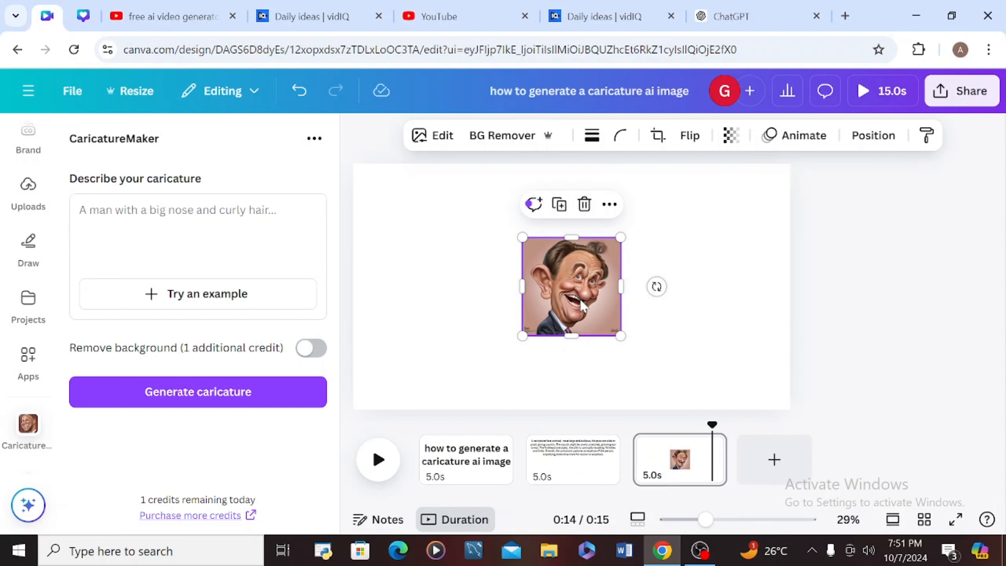
{"action": "left_click_drag", "start_coordinate": [520, 239], "coordinate": [457, 171]}
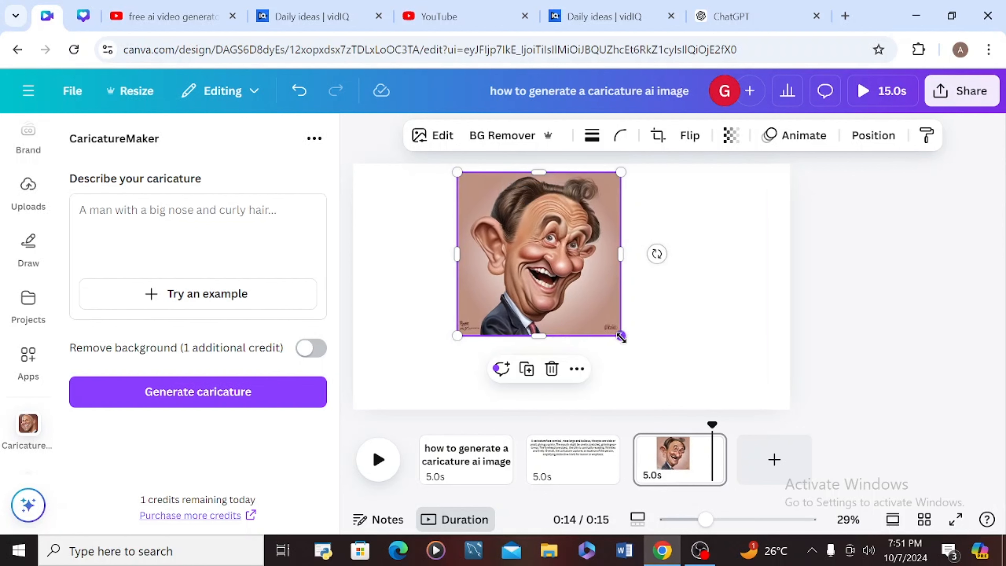
{"action": "left_click_drag", "start_coordinate": [620, 337], "coordinate": [685, 401]}
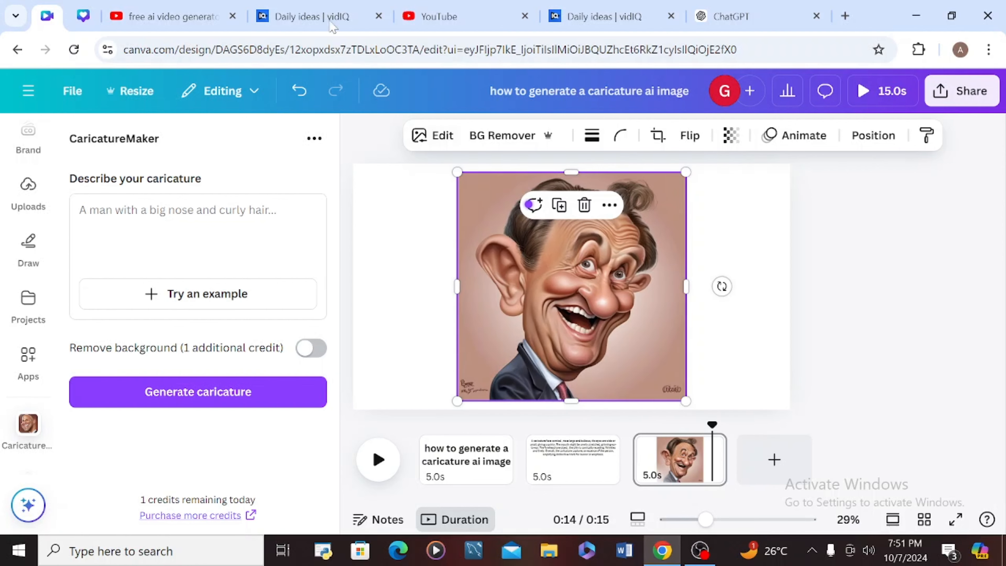
Generate 16:9 Magic Expand versions of the caricature on the third page
{"action": "left_click", "coordinate": [433, 136]}
{"action": "left_click", "coordinate": [313, 281]}
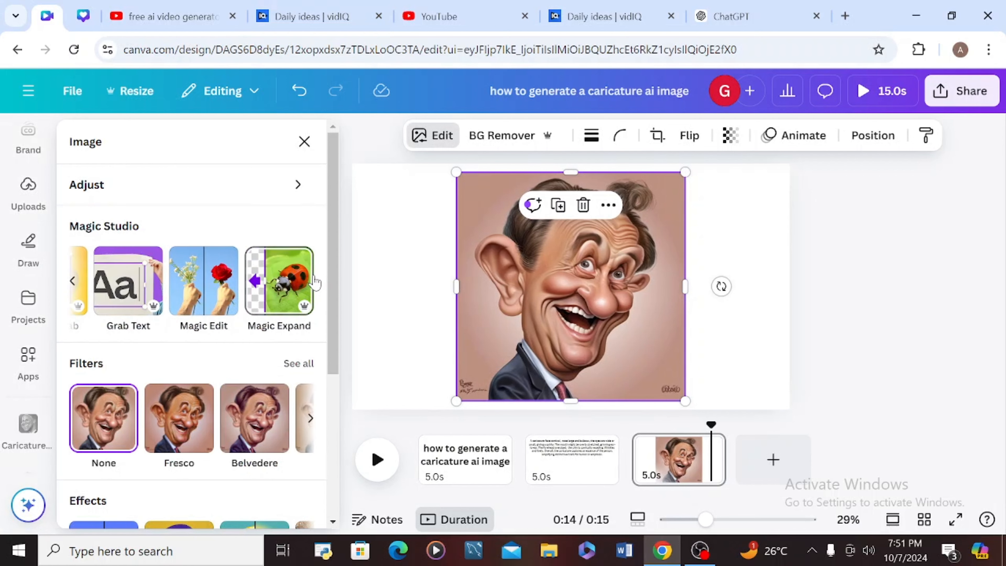
{"action": "left_click", "coordinate": [280, 288]}
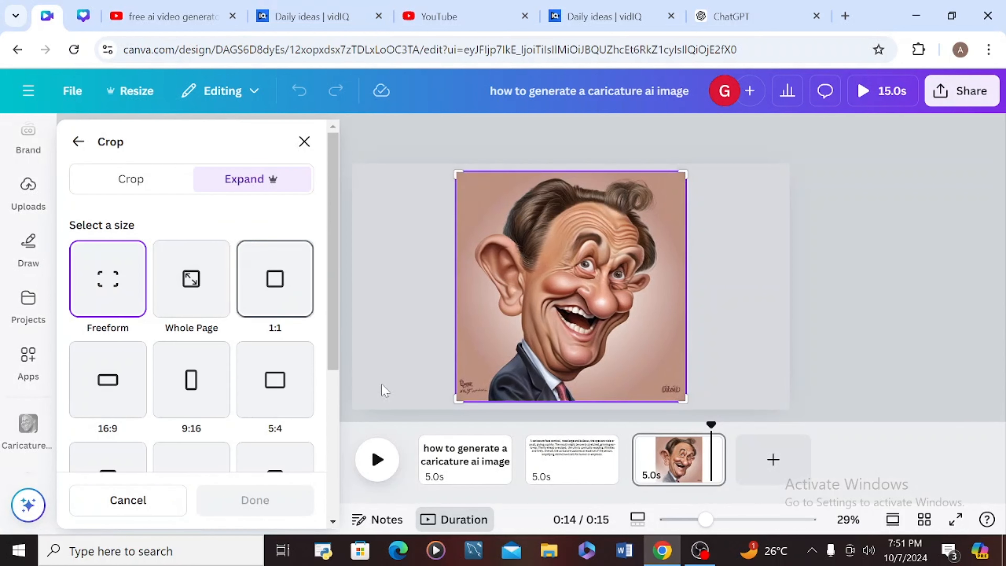
{"action": "scroll", "coordinate": [118, 313], "scroll_direction": "down", "scroll_amount": 1}
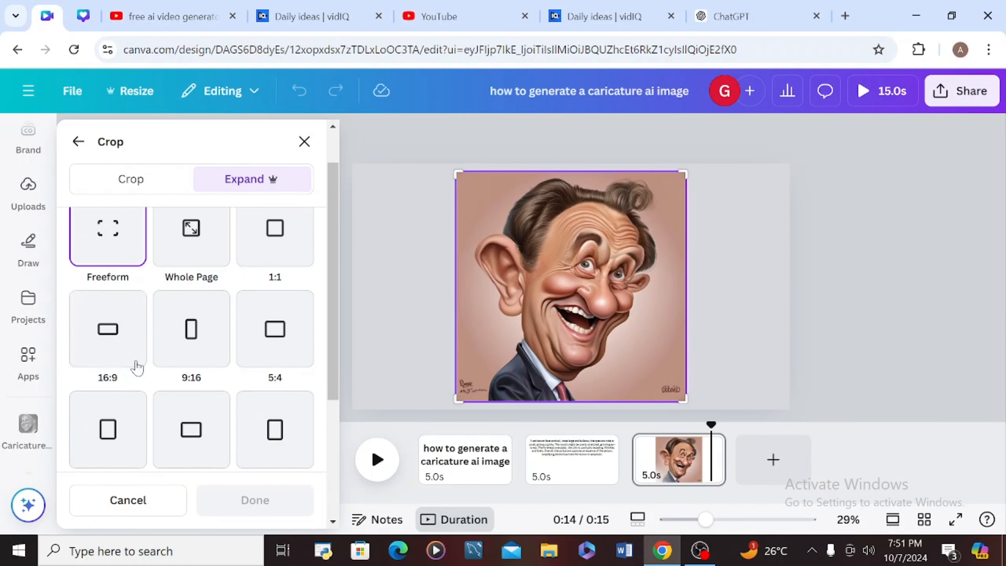
{"action": "left_click", "coordinate": [102, 340]}
{"action": "scroll", "coordinate": [102, 340], "scroll_direction": "down", "scroll_amount": 4}
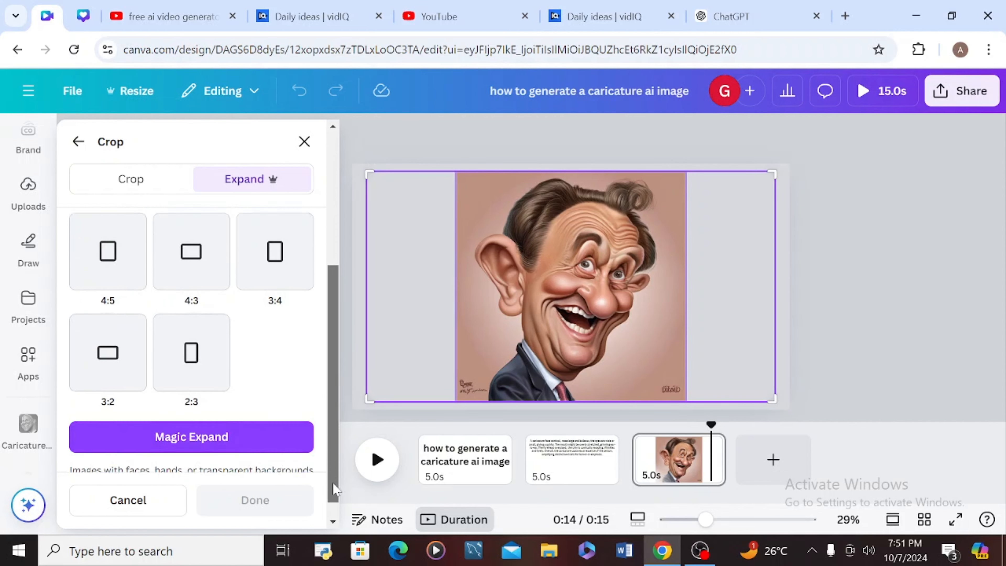
{"action": "left_click", "coordinate": [157, 415]}
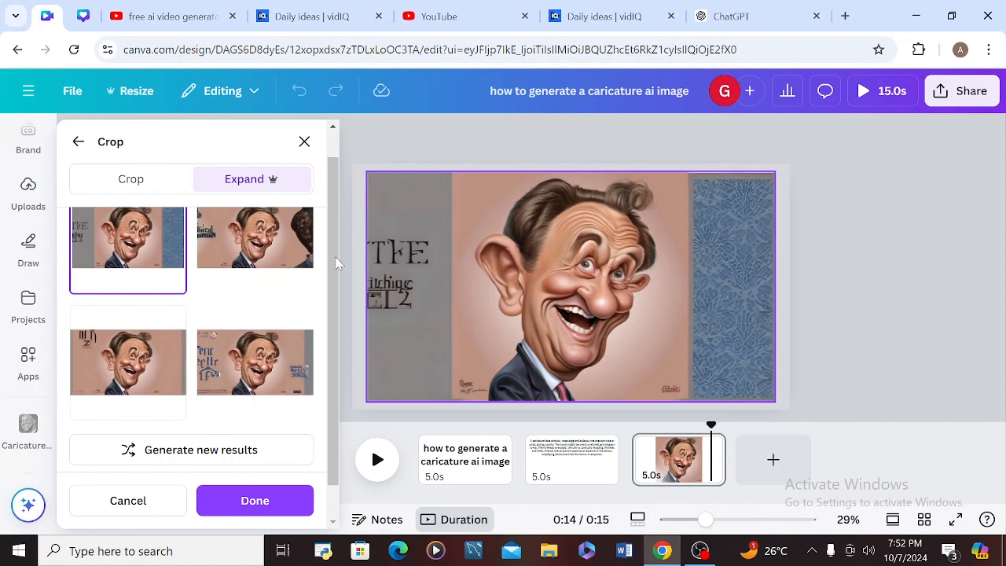
Compare the four expanded versions and apply the third one to the caricature
{"action": "left_click", "coordinate": [302, 242]}
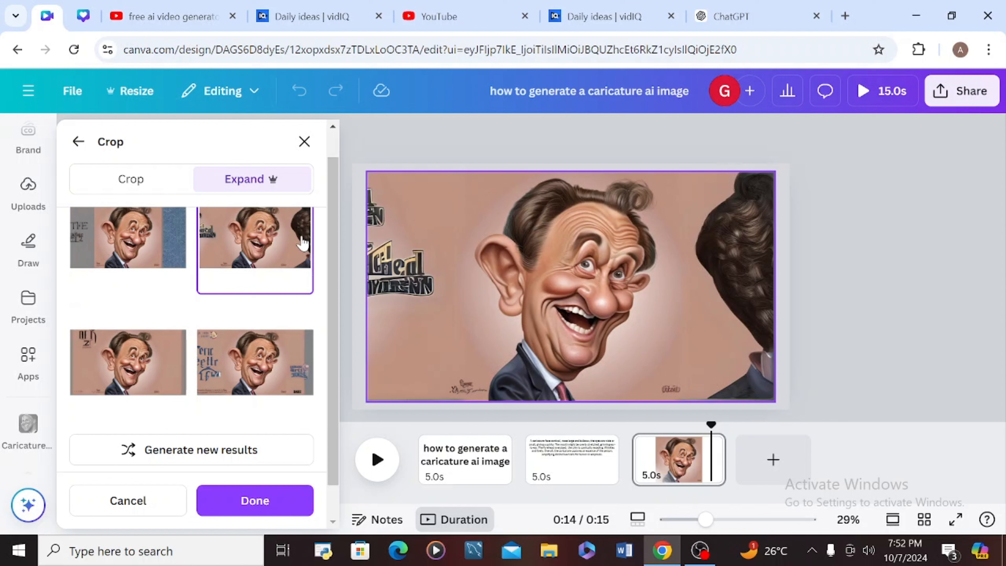
{"action": "left_click", "coordinate": [121, 238]}
{"action": "left_click", "coordinate": [113, 386]}
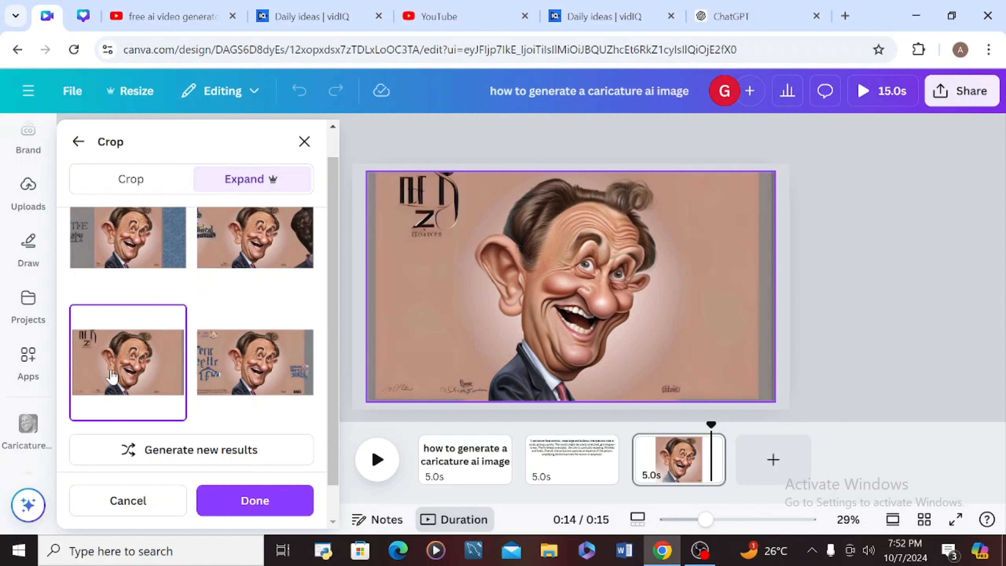
{"action": "left_click", "coordinate": [281, 389]}
{"action": "left_click", "coordinate": [115, 361]}
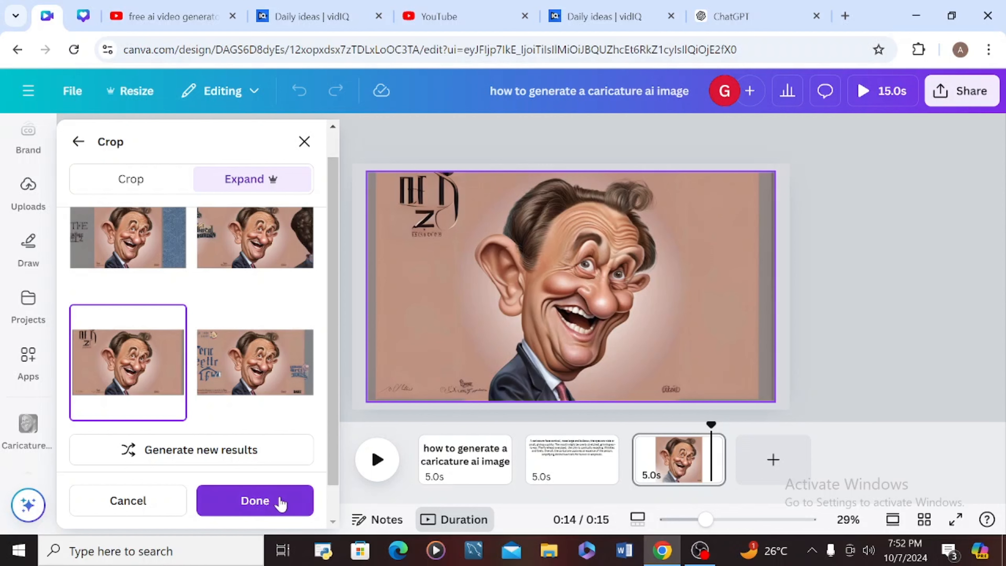
{"action": "left_click", "coordinate": [255, 501]}
Try the Fresco and Belvedere filters on the expanded caricature and set its filter back to None
{"action": "left_click", "coordinate": [164, 428]}
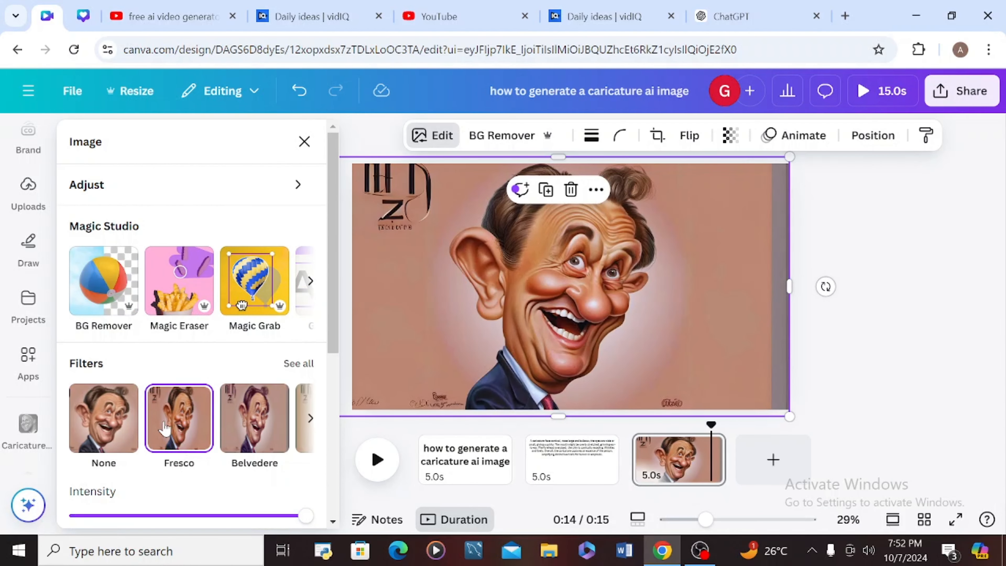
{"action": "left_click", "coordinate": [237, 438]}
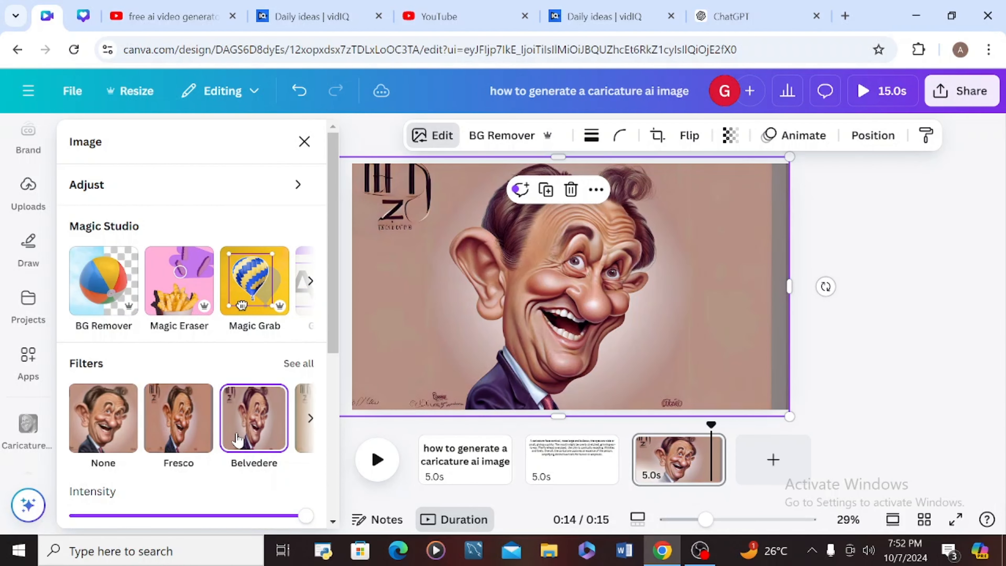
{"action": "left_click", "coordinate": [102, 432]}
{"action": "left_click_drag", "start_coordinate": [332, 281], "coordinate": [393, 272]}
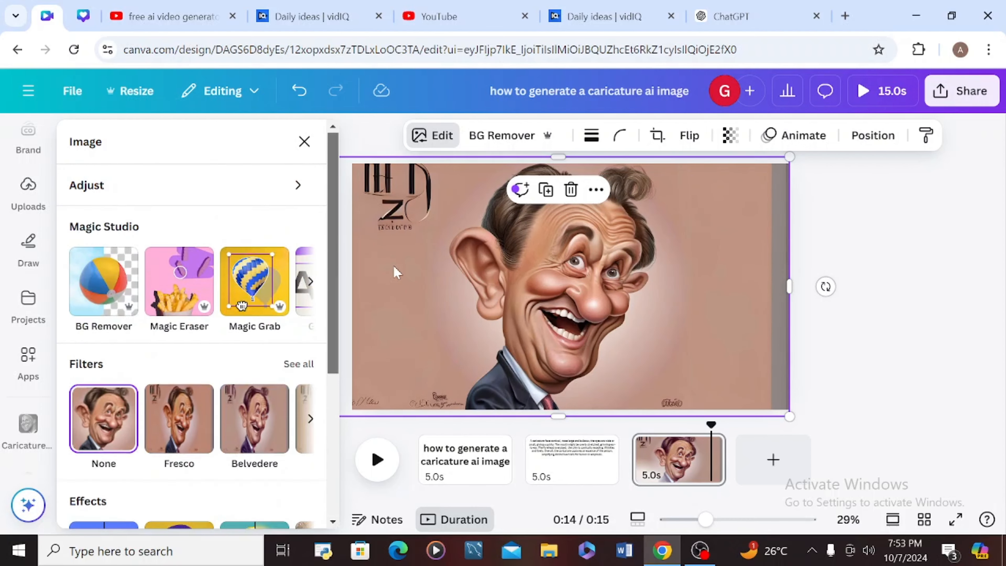
Generate a caricature on a new page from the prompt "the caricature captures an essence of the person, amplifying distinctive traits for humor or emphasis."
{"action": "left_click", "coordinate": [766, 467]}
{"action": "left_click", "coordinate": [174, 228]}
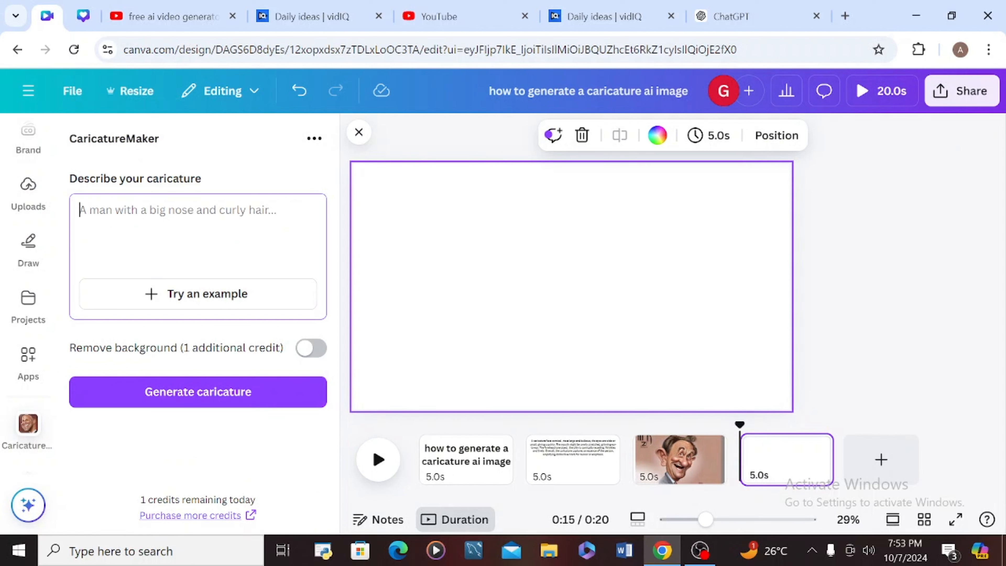
{"action": "left_click", "coordinate": [586, 430]}
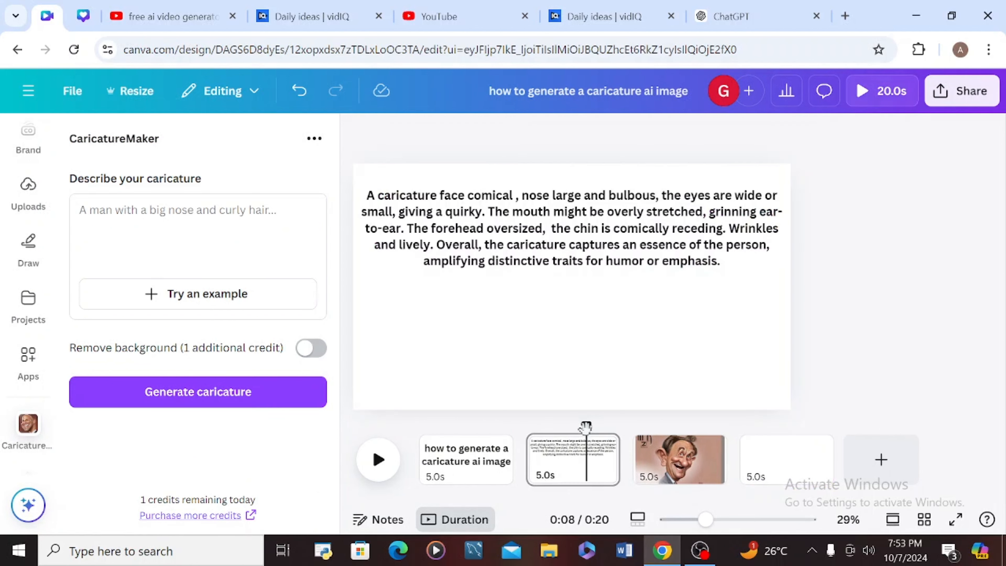
{"action": "left_click", "coordinate": [493, 250]}
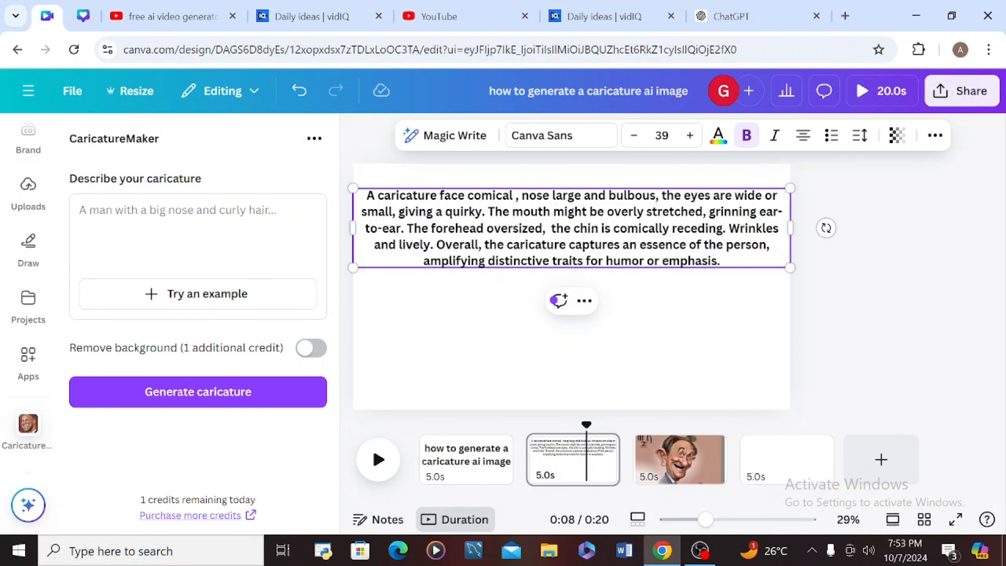
{"action": "left_click_drag", "start_coordinate": [721, 260], "coordinate": [491, 245]}
{"action": "type", "text": "the caricature captures an essence of the person, amplifying distinctive traits for humor or emphasis."}
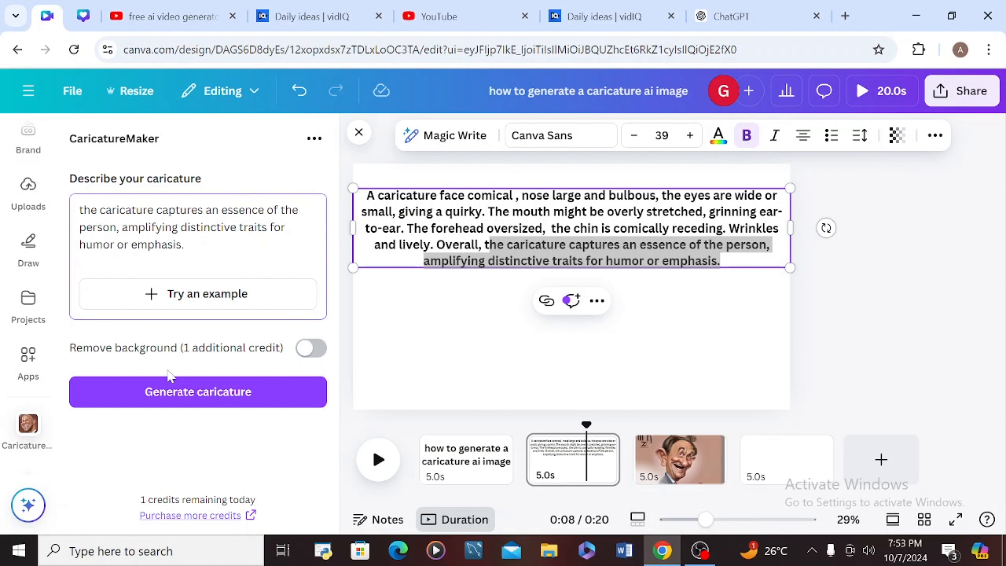
{"action": "left_click", "coordinate": [192, 395]}
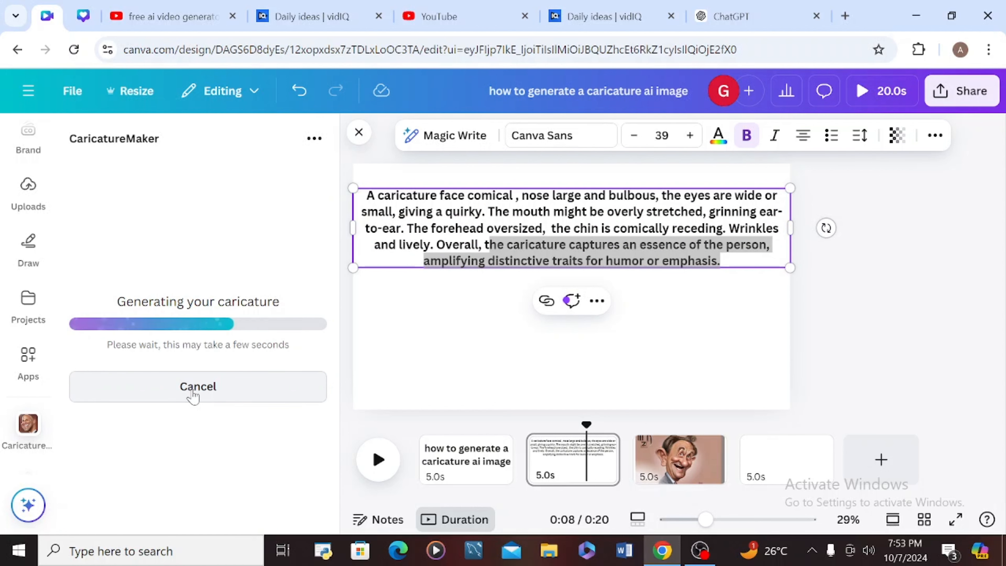
{"action": "left_click", "coordinate": [788, 464]}
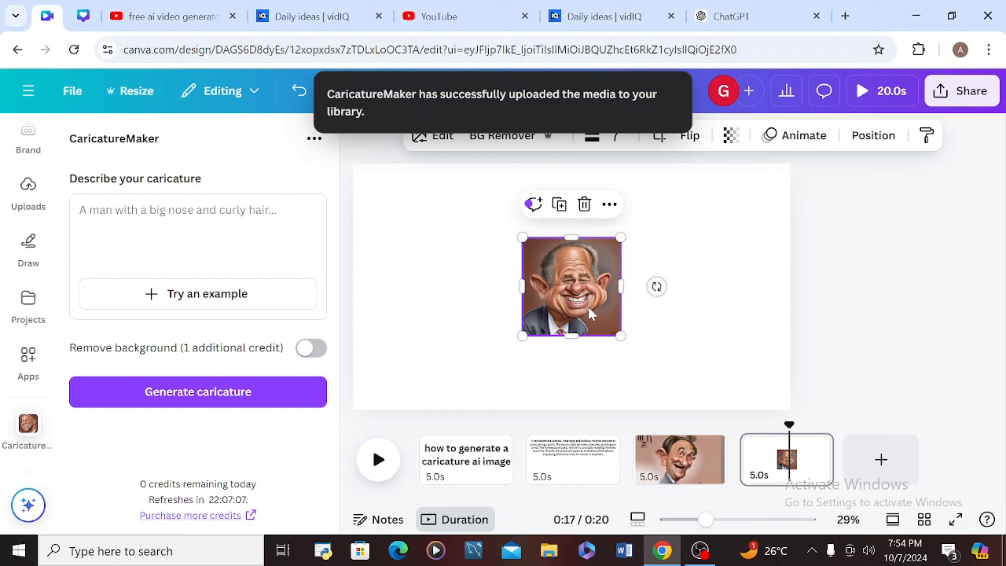
Try setting the new caricature as the page background and undo it
{"action": "right_click", "coordinate": [591, 314]}
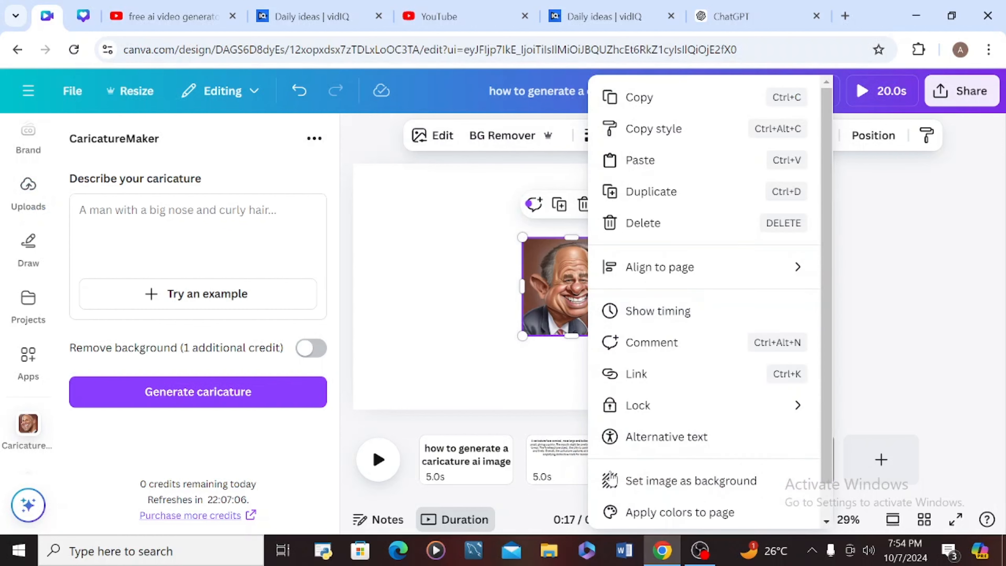
{"action": "left_click", "coordinate": [689, 480]}
{"action": "key", "text": "ctrl+z"}
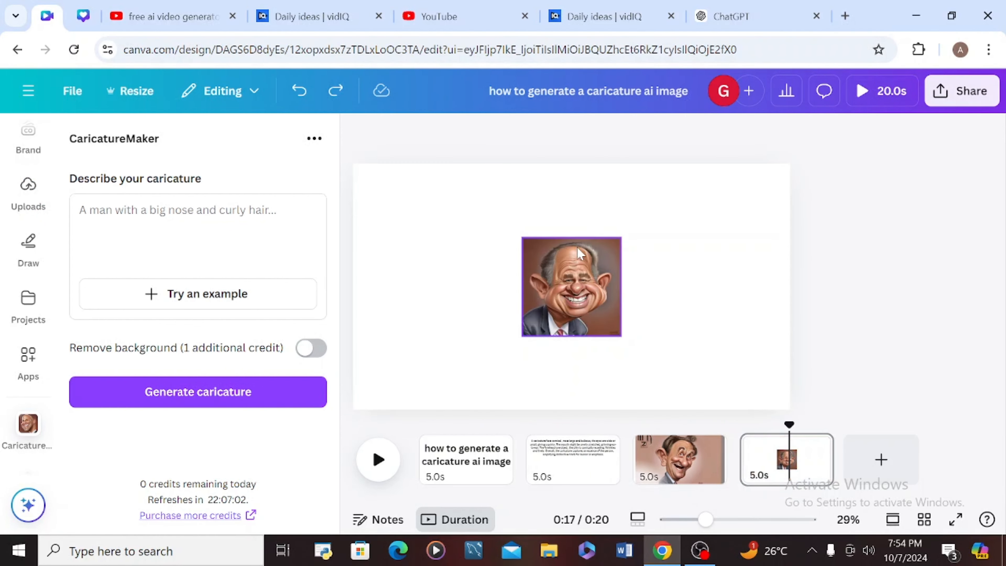
Enlarge the new caricature from two opposite corners until it fills the full page height
{"action": "left_click", "coordinate": [577, 249]}
{"action": "left_click_drag", "start_coordinate": [521, 237], "coordinate": [431, 171]}
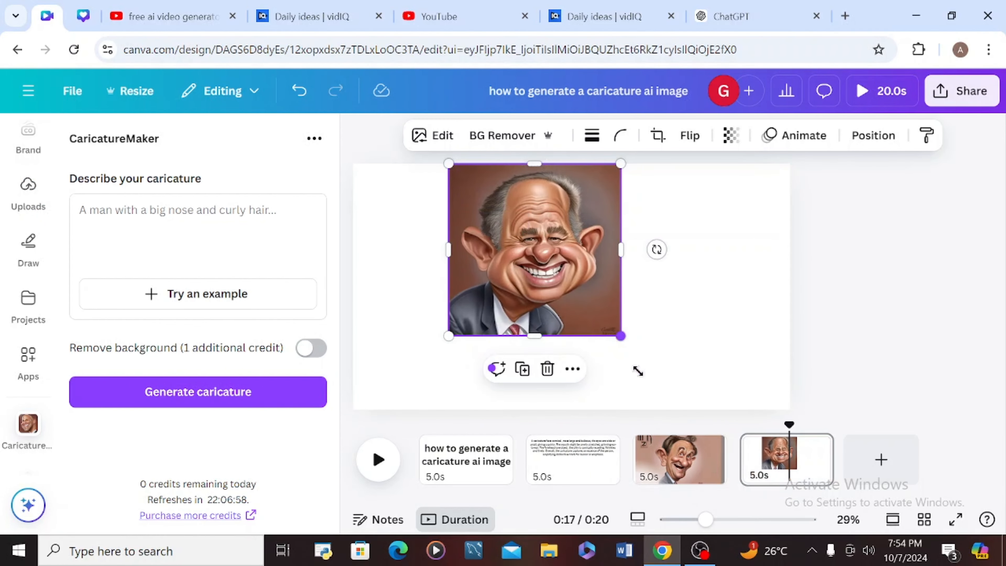
{"action": "left_click_drag", "start_coordinate": [638, 371], "coordinate": [701, 419]}
Remove the caricature's background and, after undoing its last resize, enlarge it again to the full page height
{"action": "left_click", "coordinate": [464, 135]}
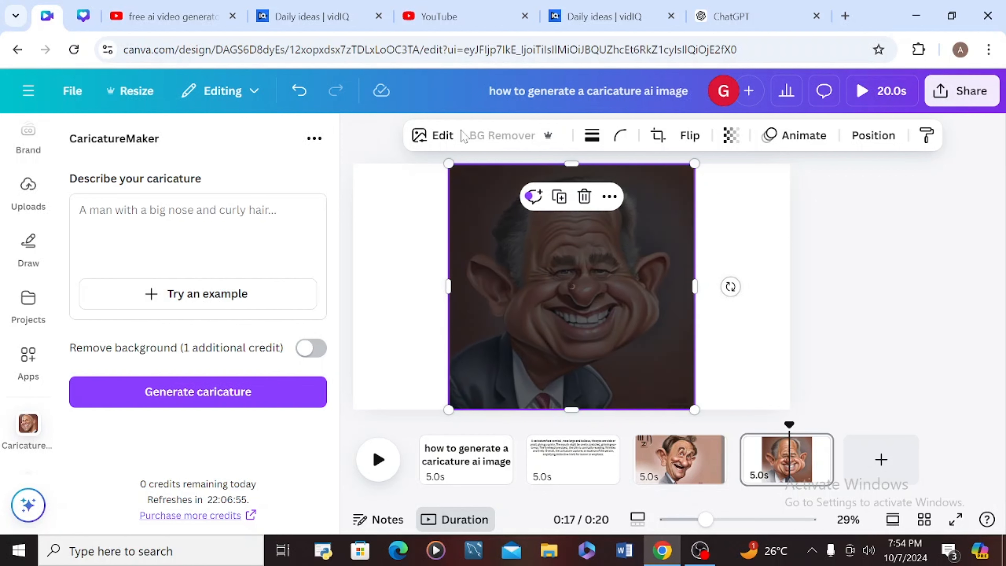
{"action": "left_click", "coordinate": [419, 135]}
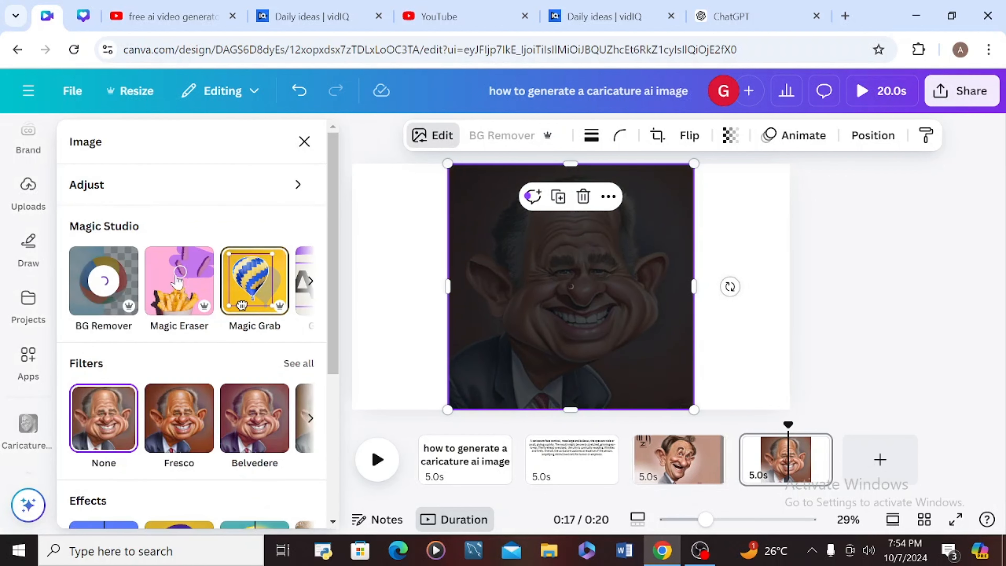
{"action": "left_click", "coordinate": [299, 92]}
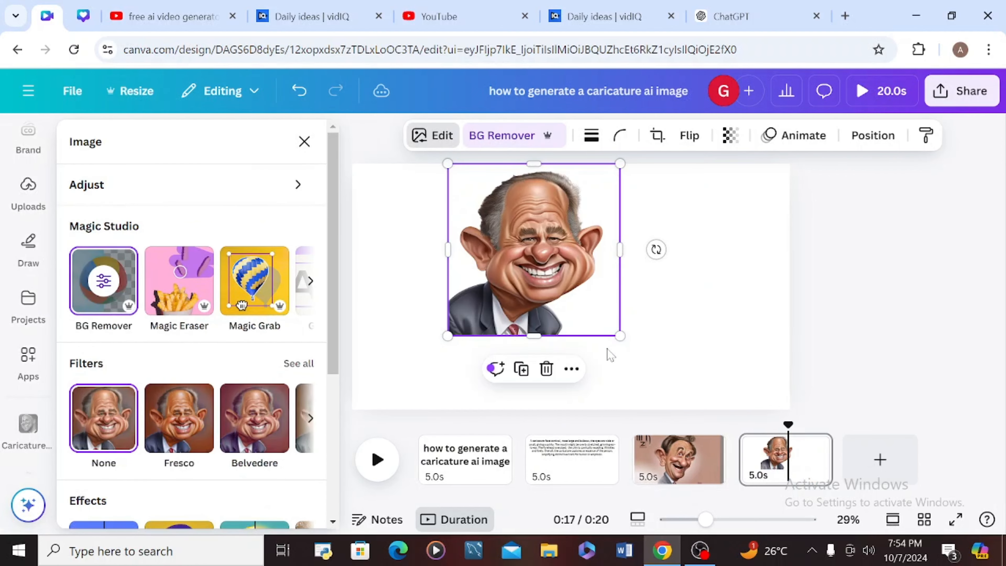
{"action": "left_click_drag", "start_coordinate": [617, 337], "coordinate": [678, 432]}
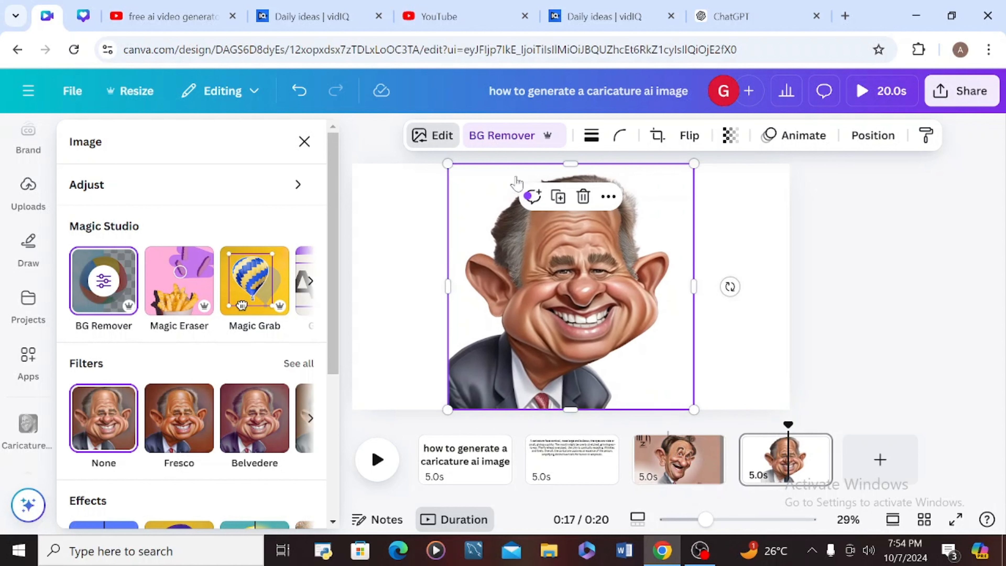
Generate 16:9 Magic Expand versions of the background-free caricature on the fourth page
{"action": "left_click", "coordinate": [440, 141]}
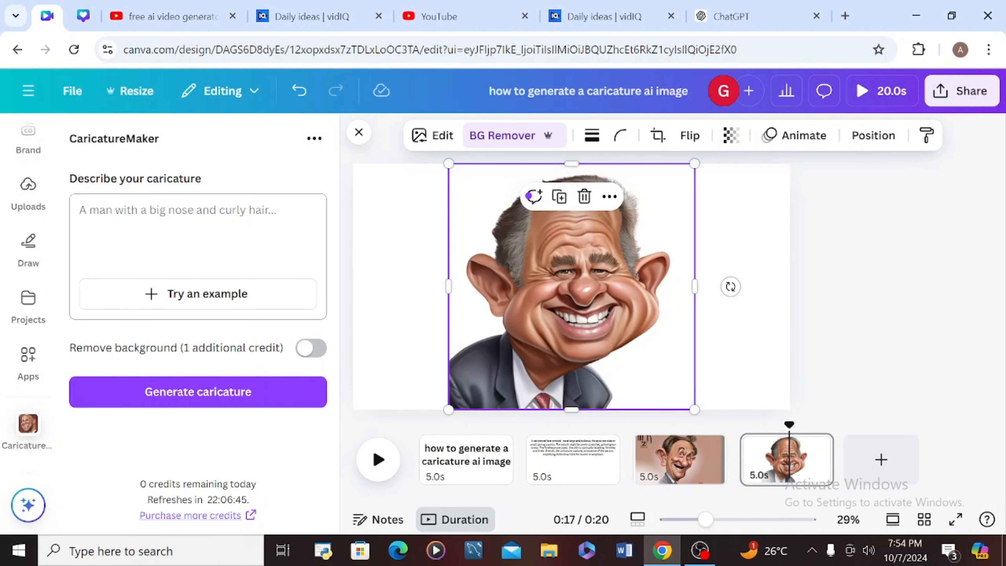
{"action": "left_click", "coordinate": [439, 143]}
{"action": "left_click", "coordinate": [440, 144]}
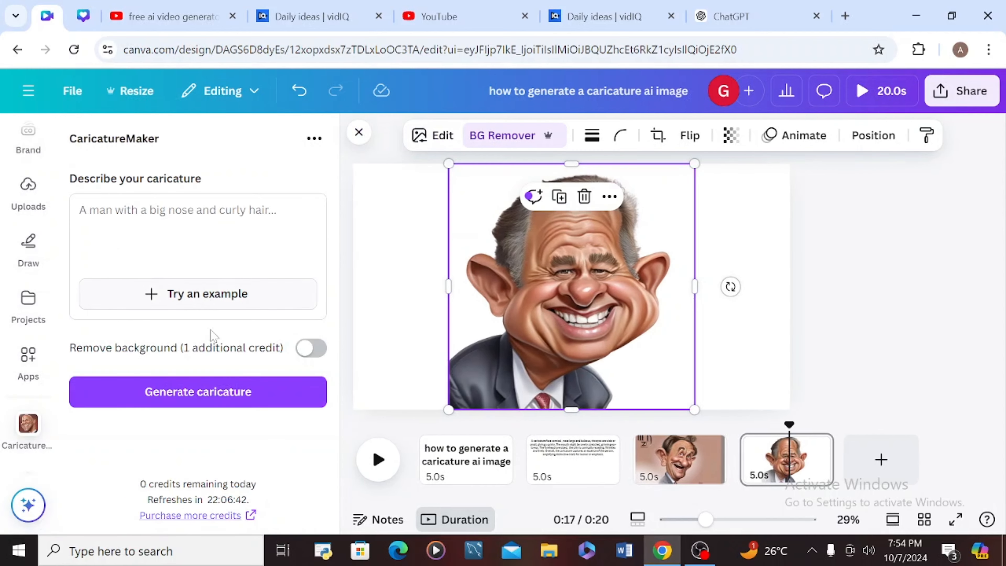
{"action": "left_click", "coordinate": [420, 135]}
{"action": "left_click", "coordinate": [311, 282]}
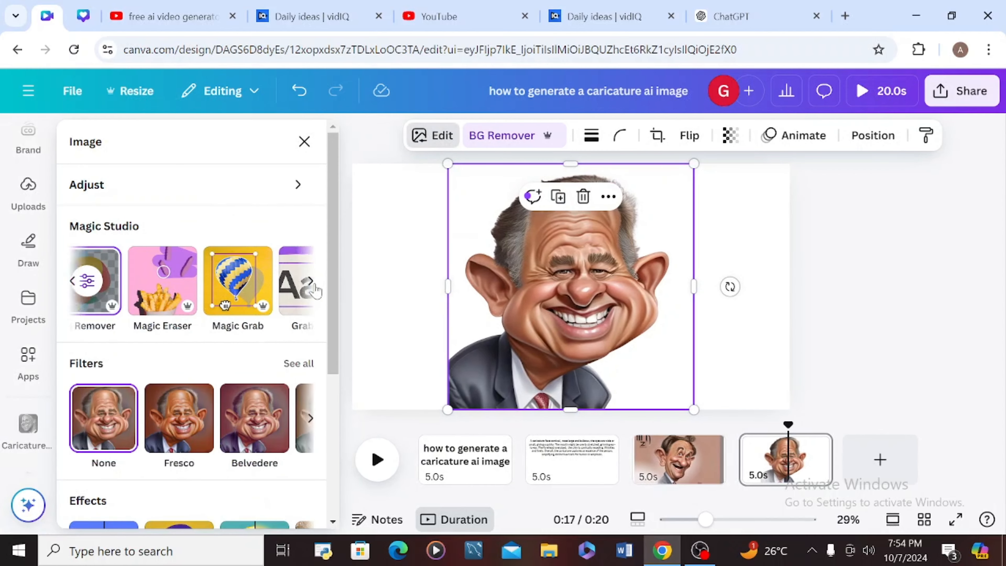
{"action": "left_click", "coordinate": [311, 282]}
{"action": "double_click", "coordinate": [501, 394]}
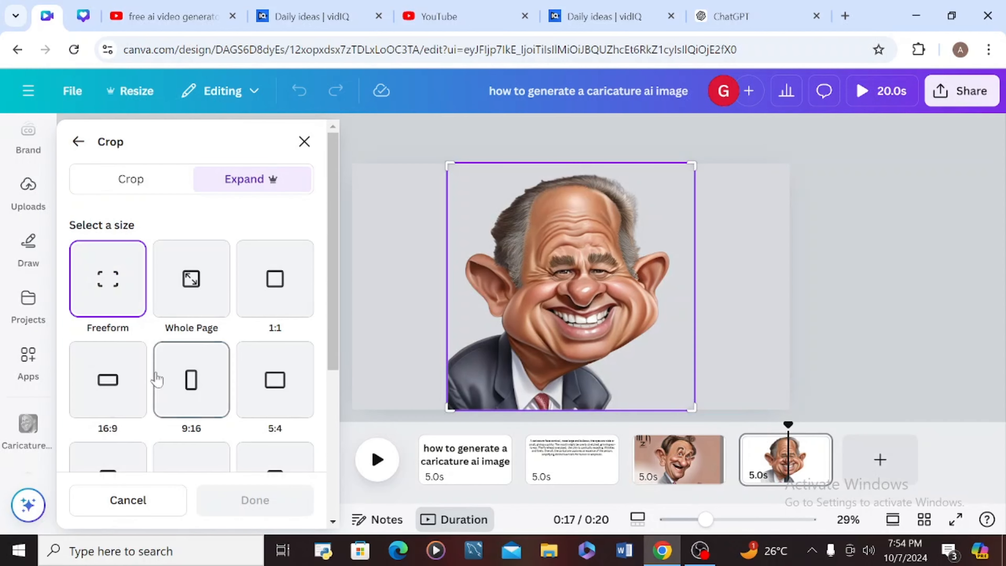
{"action": "left_click", "coordinate": [107, 386]}
{"action": "scroll", "coordinate": [107, 386], "scroll_direction": "down", "scroll_amount": 3}
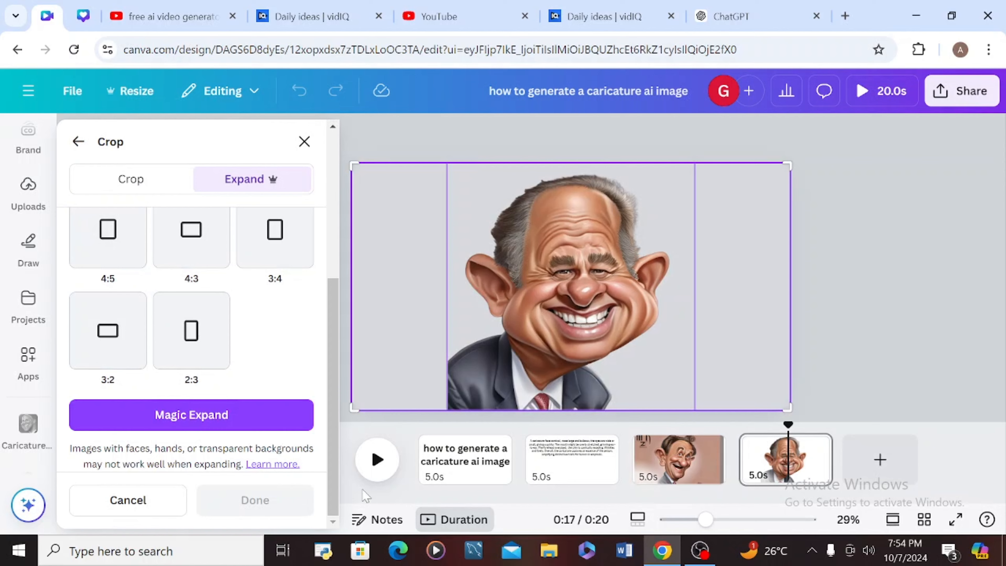
{"action": "left_click", "coordinate": [199, 416]}
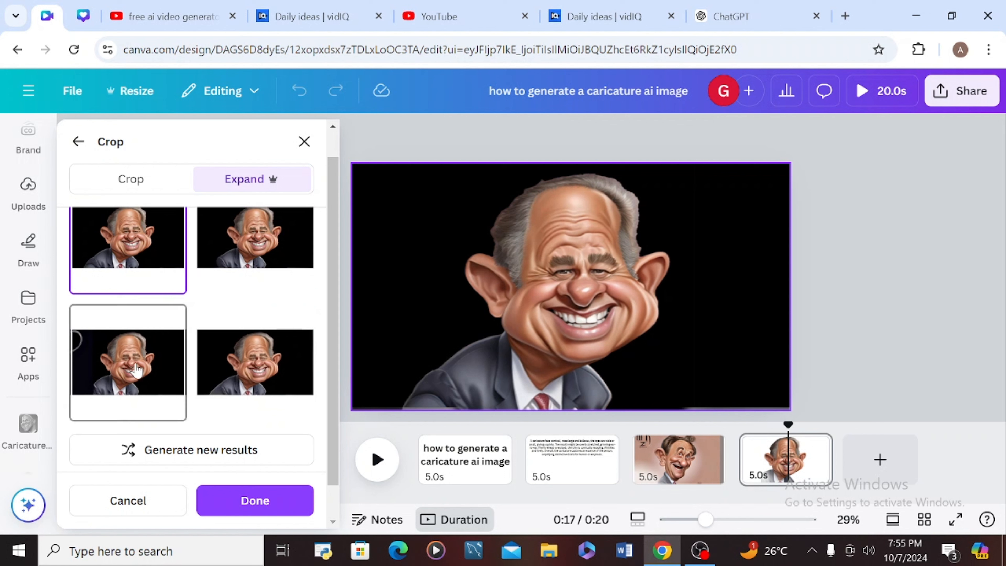
Compare the four expanded versions of the caricature and apply the first one to the fourth page
{"action": "left_click", "coordinate": [137, 370]}
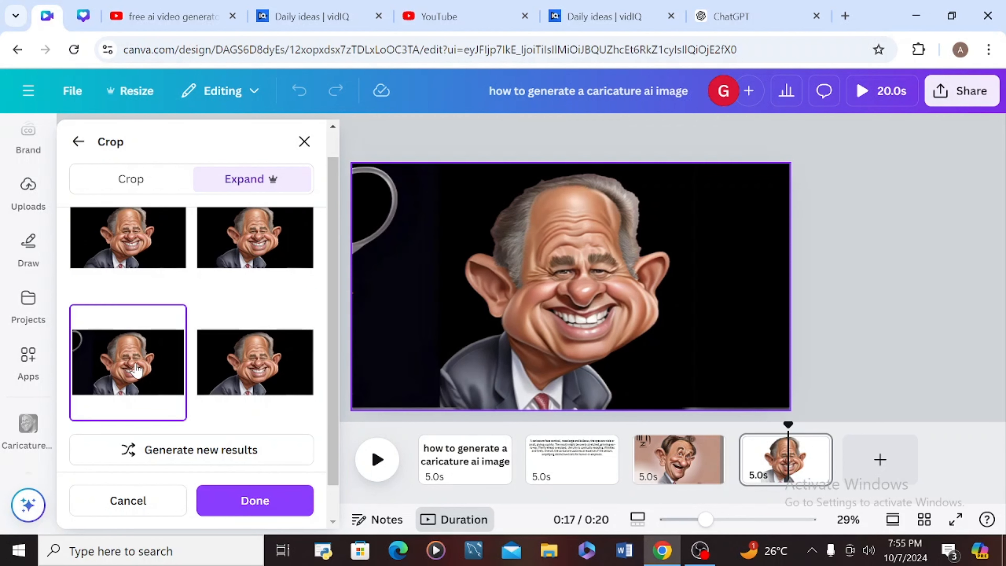
{"action": "left_click", "coordinate": [127, 258]}
{"action": "left_click", "coordinate": [247, 234]}
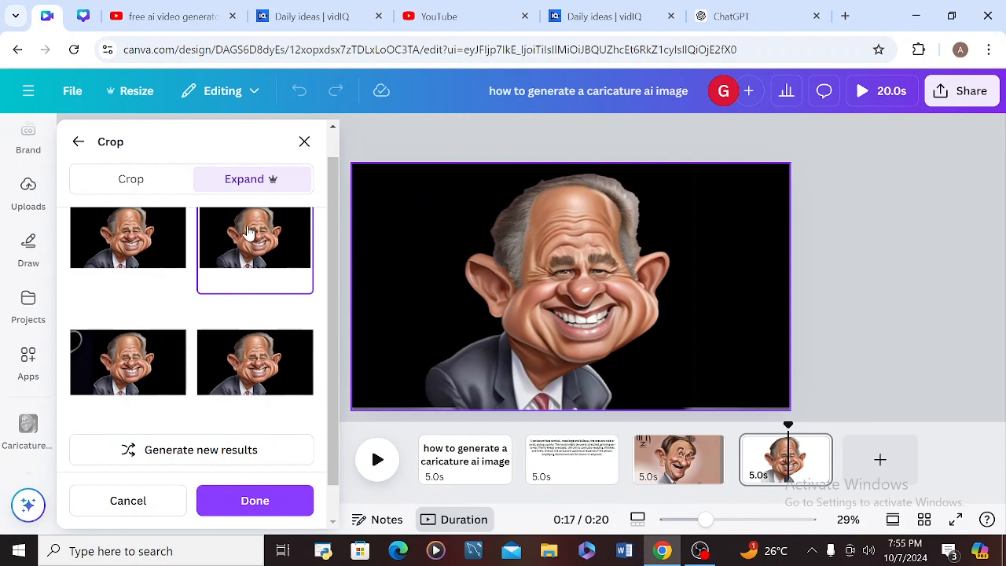
{"action": "left_click", "coordinate": [258, 360]}
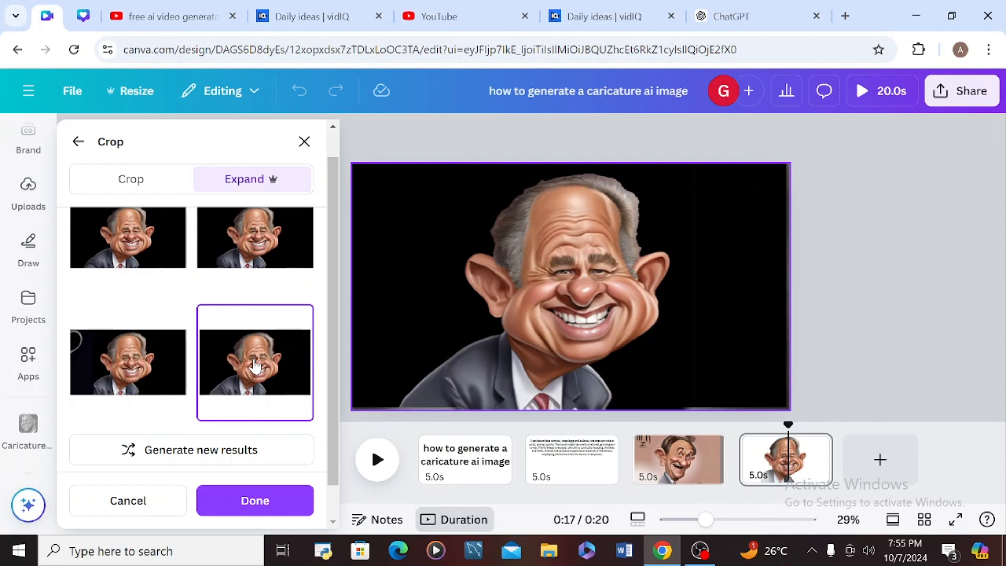
{"action": "left_click", "coordinate": [219, 229]}
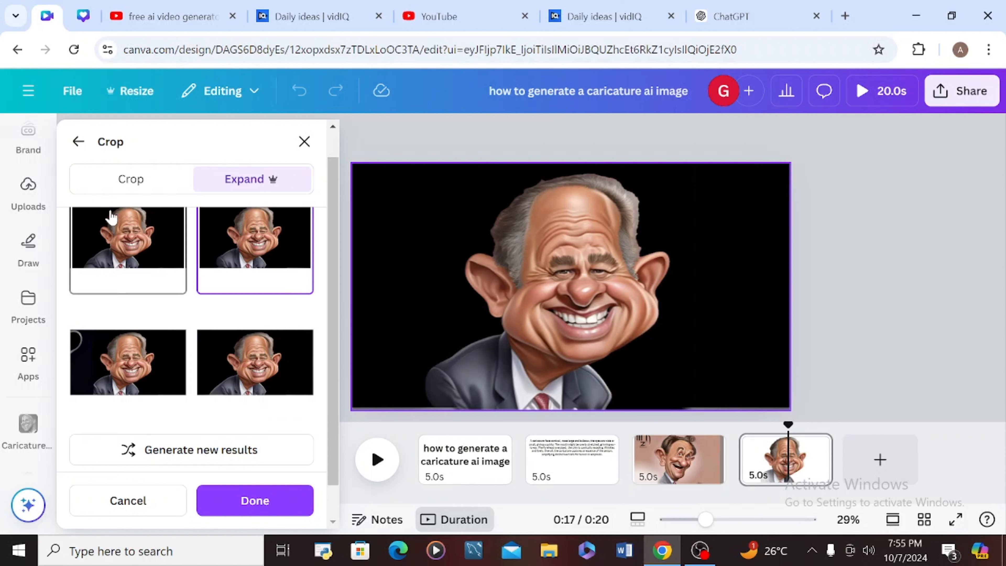
{"action": "left_click", "coordinate": [111, 239]}
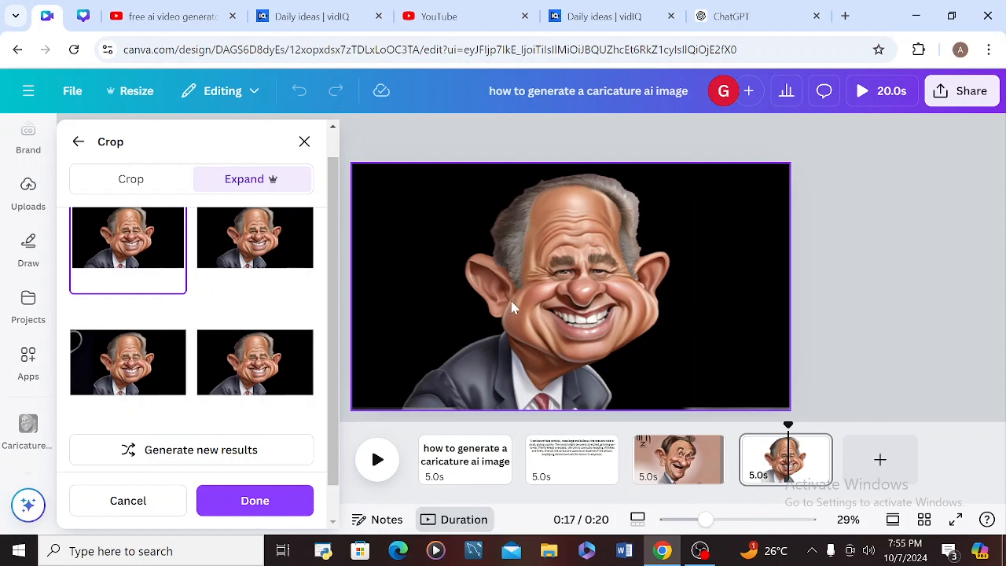
{"action": "left_click", "coordinate": [277, 500]}
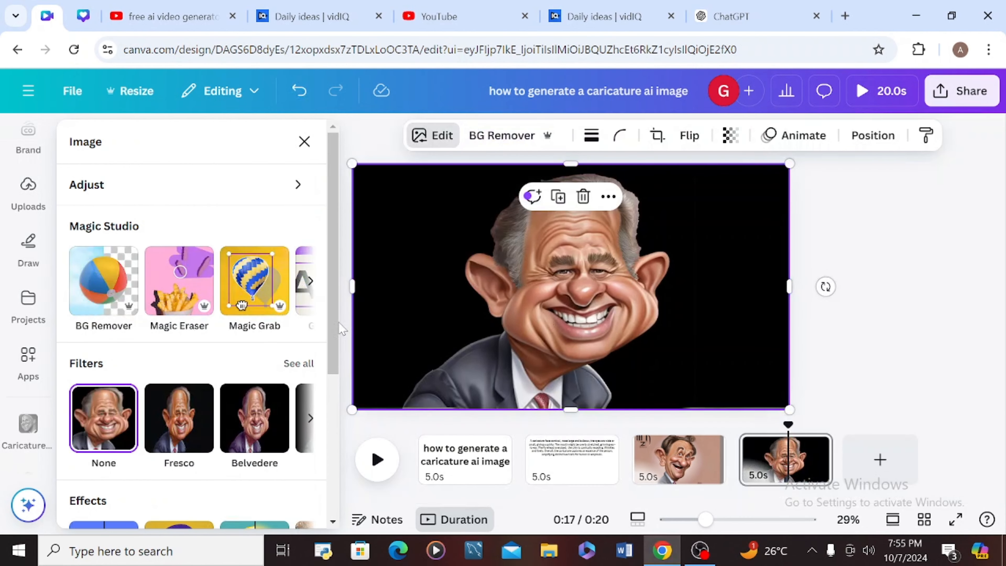
{"action": "scroll", "coordinate": [190, 317], "scroll_direction": "down", "scroll_amount": 3}
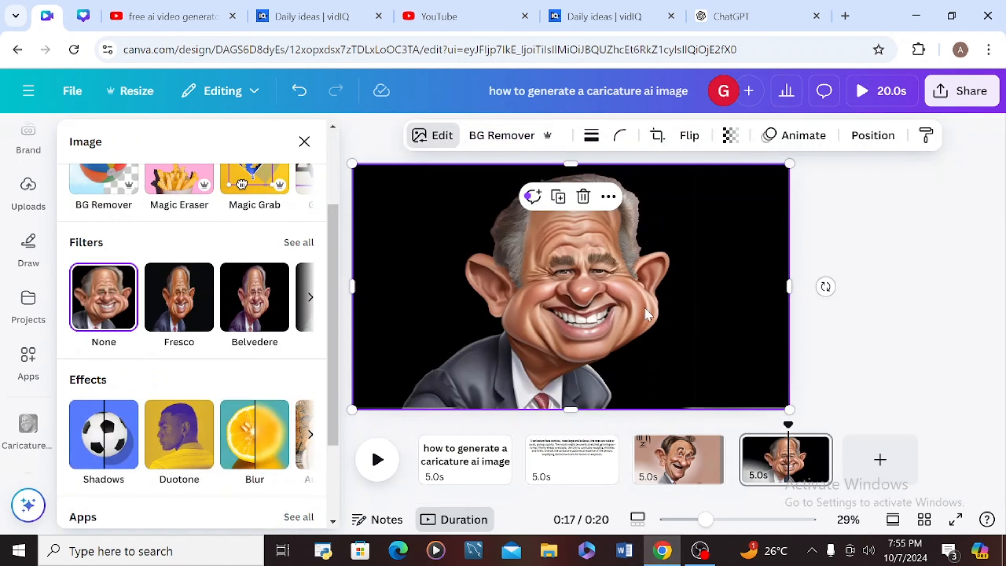
{"action": "scroll", "coordinate": [336, 292], "scroll_direction": "up", "scroll_amount": 2}
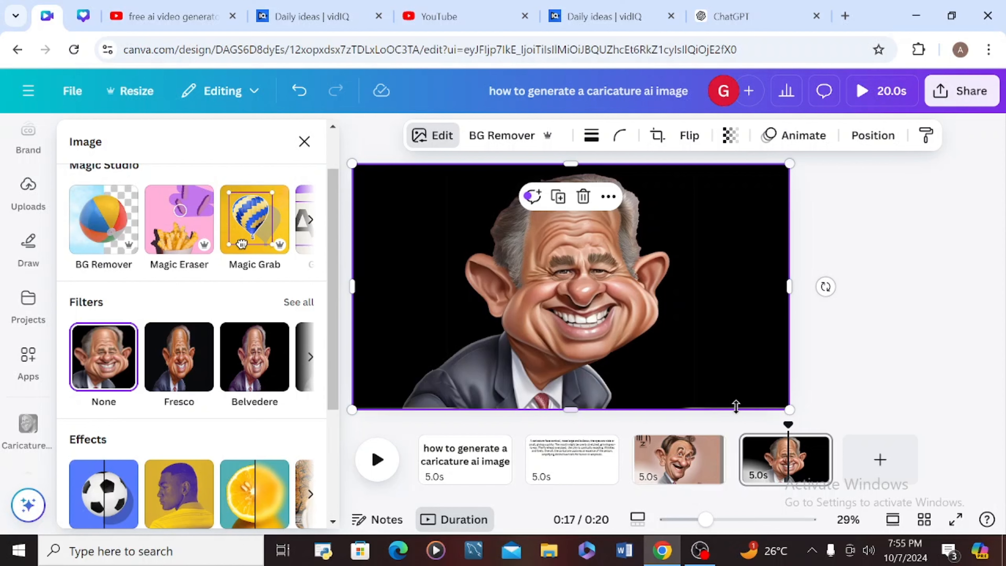
Remove the background of the third page's caricature, then shrink the picture and move it toward the page's lower right corner
{"action": "left_click", "coordinate": [678, 460]}
{"action": "left_click", "coordinate": [550, 237]}
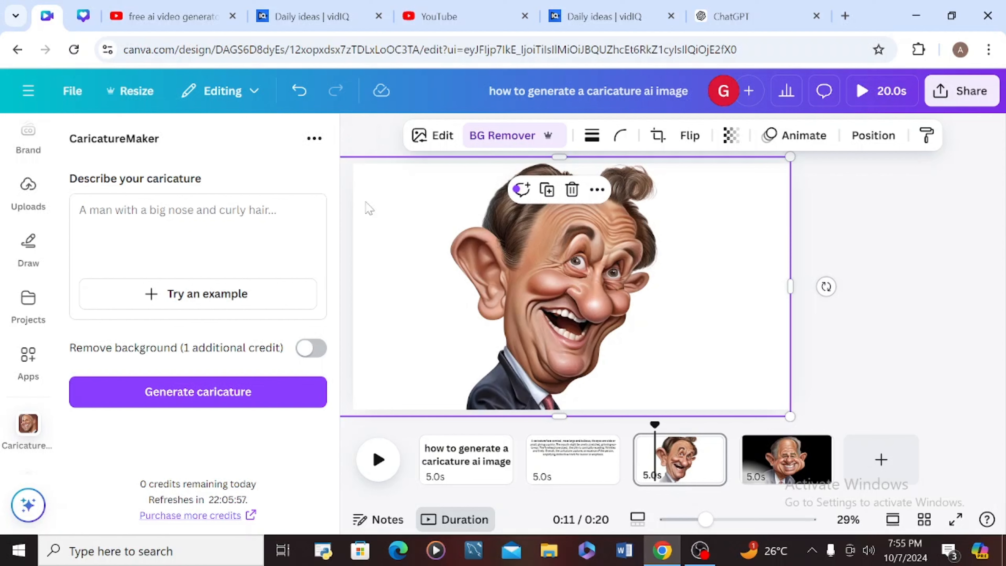
{"action": "left_click_drag", "start_coordinate": [395, 214], "coordinate": [464, 256]}
{"action": "left_click_drag", "start_coordinate": [394, 198], "coordinate": [499, 259]}
Set the third page's background color to black
{"action": "left_click", "coordinate": [405, 266]}
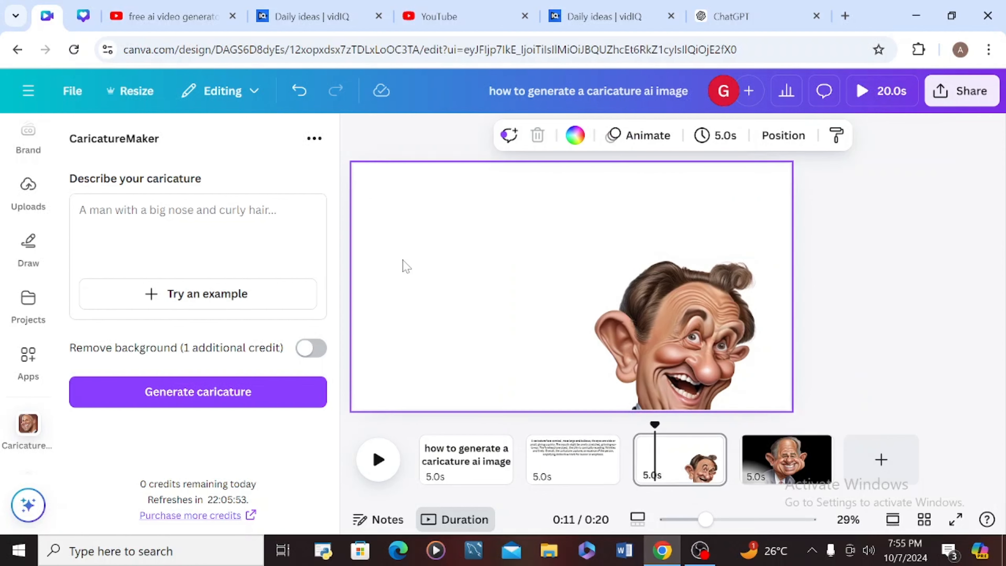
{"action": "left_click", "coordinate": [574, 135]}
{"action": "left_click", "coordinate": [129, 259]}
Move the caricature back to the middle of the third page and crop the empty areas on both its sides
{"action": "left_click_drag", "start_coordinate": [689, 347], "coordinate": [568, 277]}
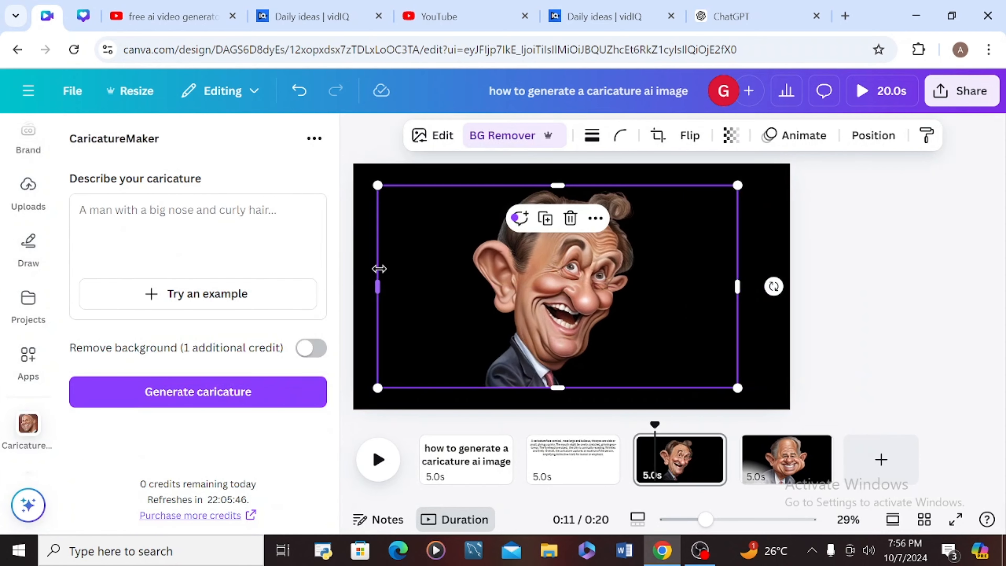
{"action": "left_click_drag", "start_coordinate": [418, 308], "coordinate": [461, 321]}
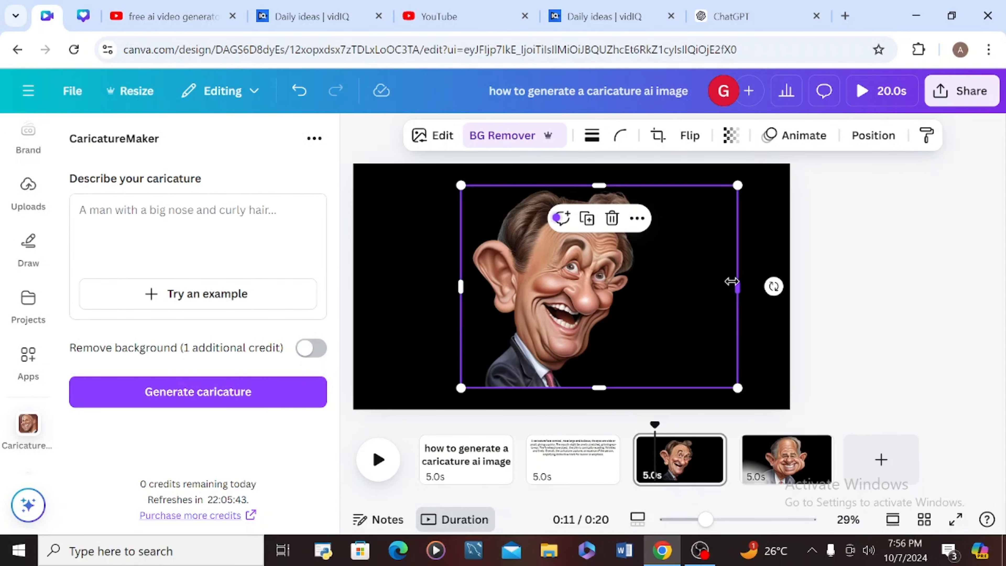
{"action": "left_click_drag", "start_coordinate": [731, 281], "coordinate": [638, 277]}
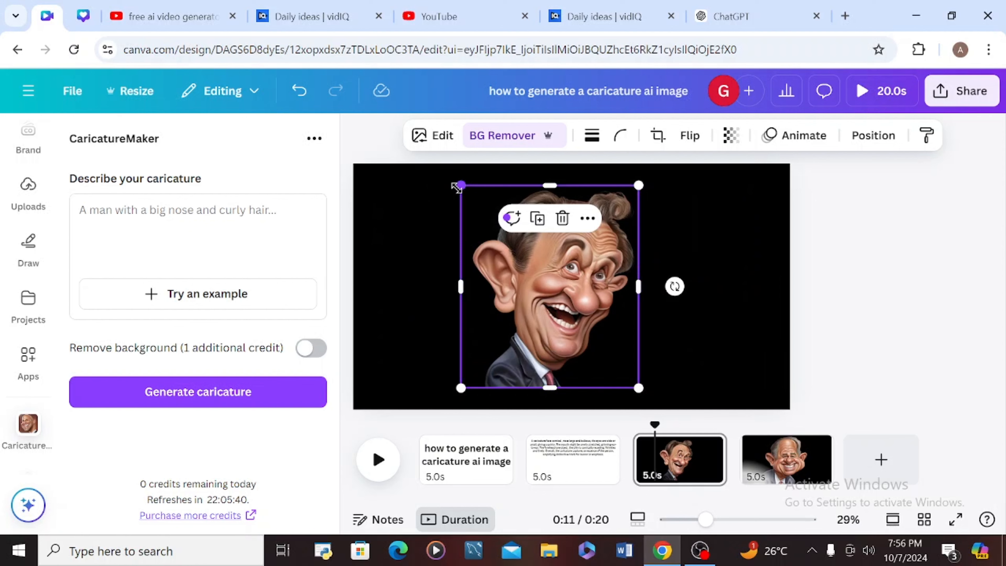
Enlarge the cropped caricature until it fills the full height of the third page
{"action": "left_click_drag", "start_coordinate": [456, 187], "coordinate": [433, 157]}
{"action": "left_click_drag", "start_coordinate": [530, 263], "coordinate": [532, 283]}
{"action": "left_click_drag", "start_coordinate": [651, 178], "coordinate": [664, 165]}
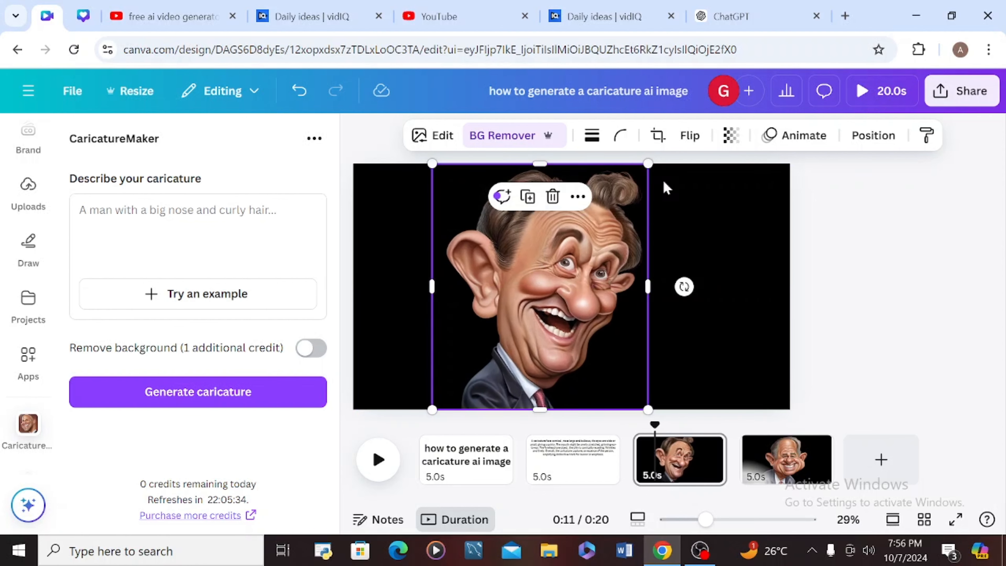
{"action": "left_click", "coordinate": [709, 268]}
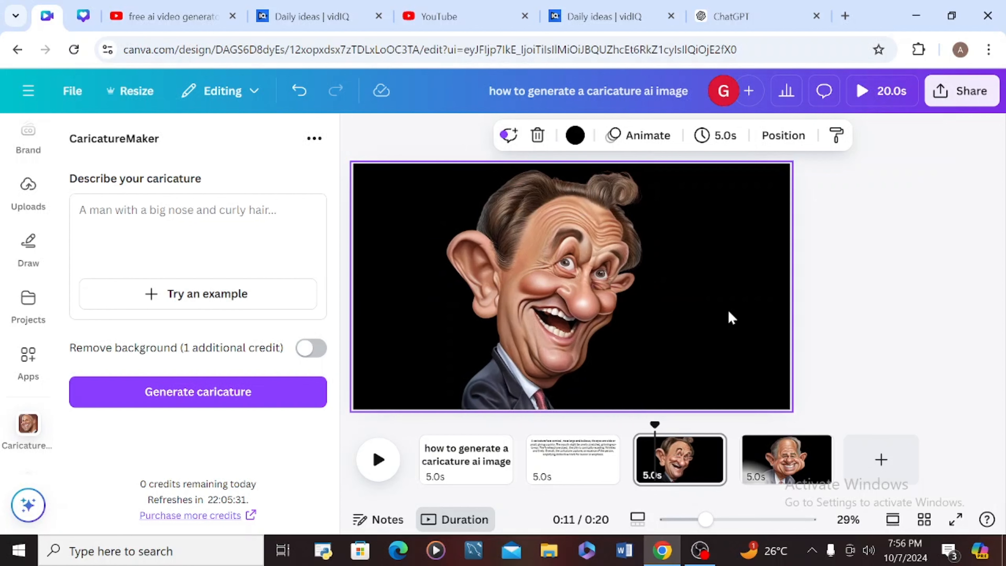
{"action": "left_click", "coordinate": [467, 469]}
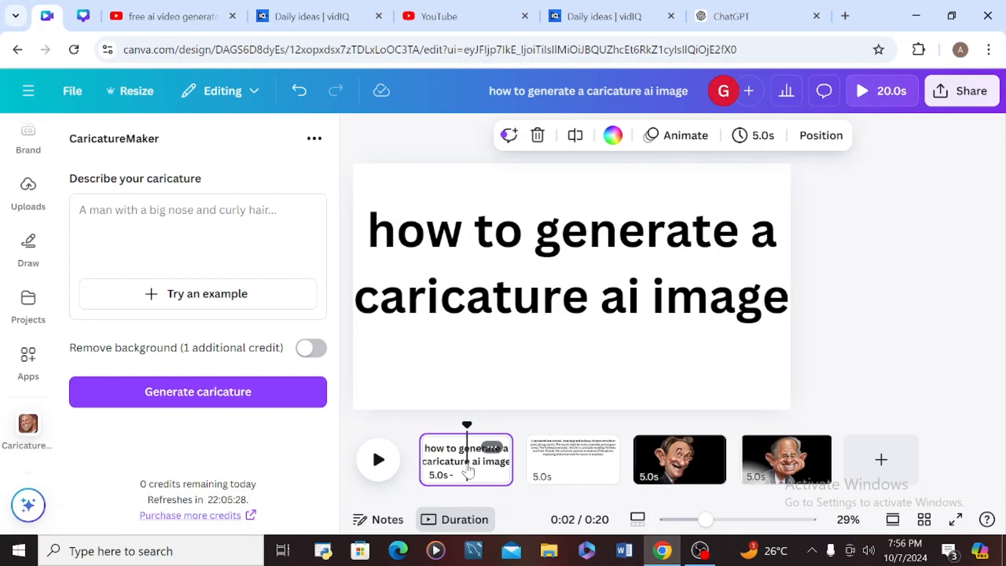
{"action": "left_click", "coordinate": [600, 460]}
{"action": "left_click", "coordinate": [680, 460]}
{"action": "left_click", "coordinate": [756, 466]}
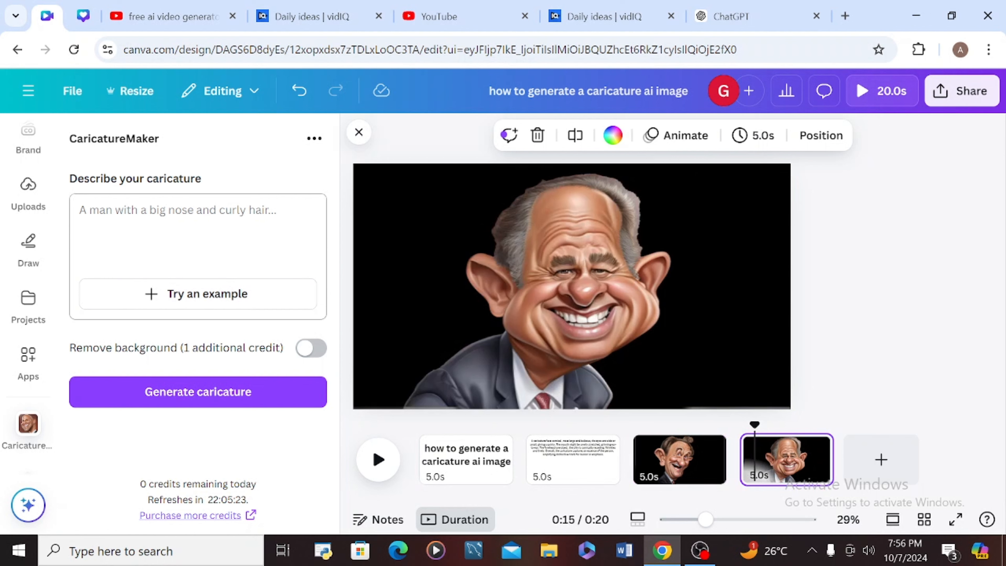
Copy the description from the second page into the caricature prompt and delete its cut-off last sentence starting with "Overall"
{"action": "left_click", "coordinate": [248, 220]}
{"action": "left_click", "coordinate": [573, 460]}
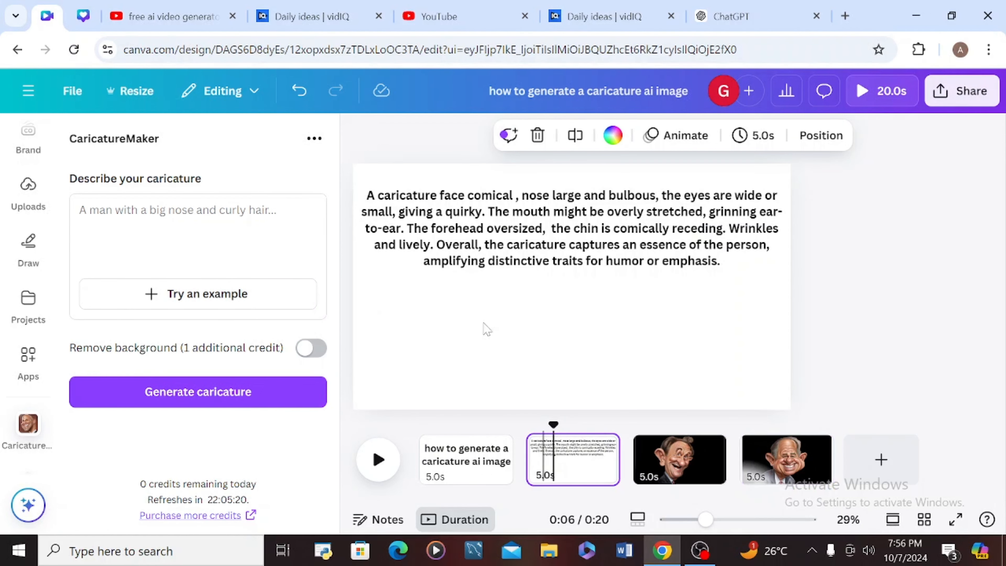
{"action": "left_click", "coordinate": [371, 200]}
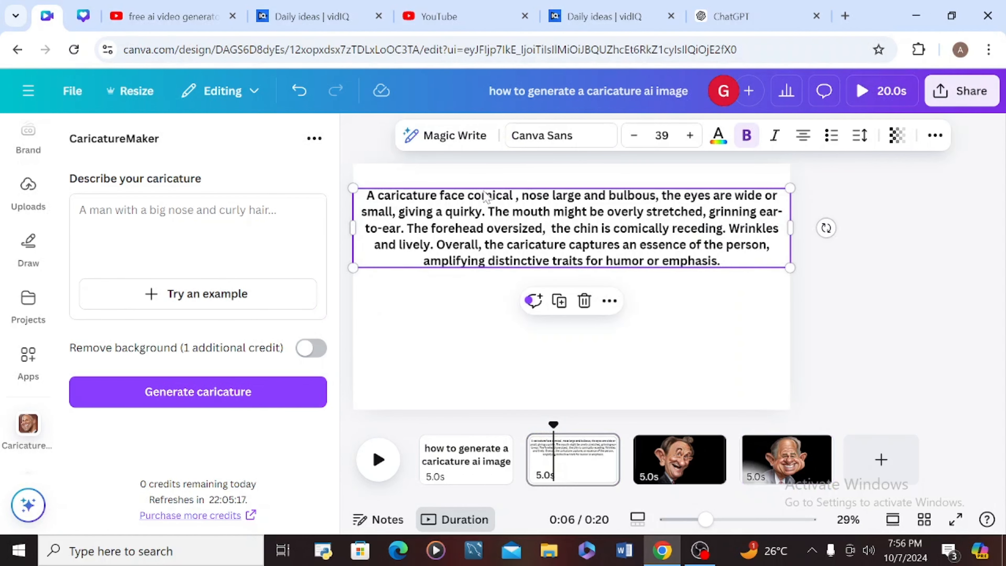
{"action": "left_click_drag", "start_coordinate": [370, 200], "coordinate": [491, 219]}
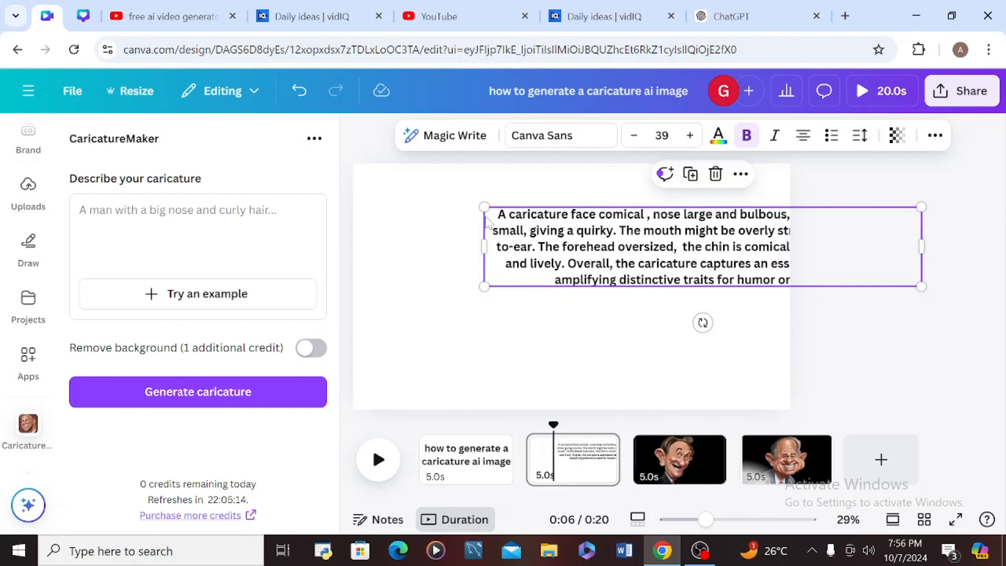
{"action": "key", "text": "ctrl+z"}
{"action": "double_click", "coordinate": [460, 212]}
{"action": "key", "text": "ctrl+a"}
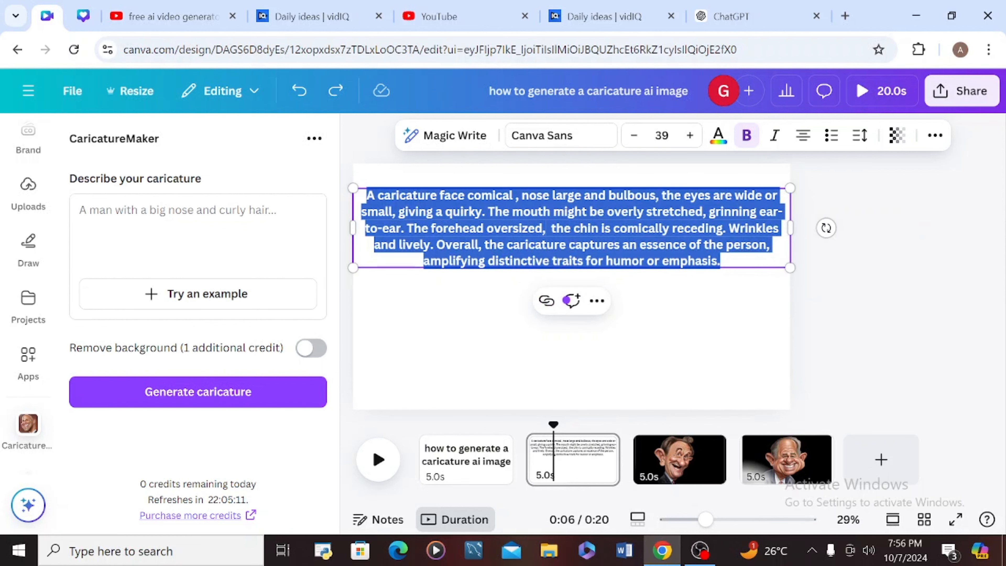
{"action": "left_click", "coordinate": [80, 210]}
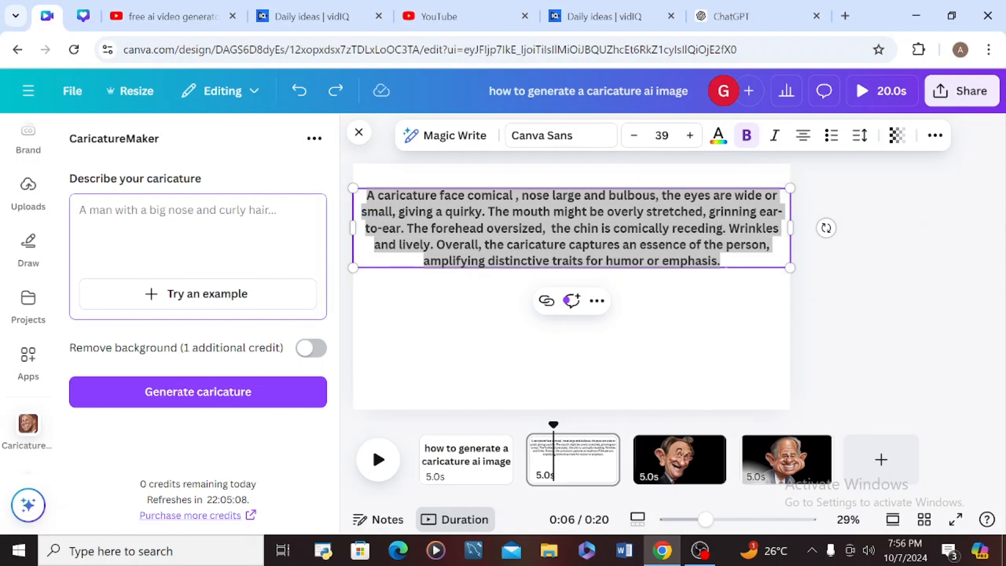
{"action": "key", "text": "ctrl+v"}
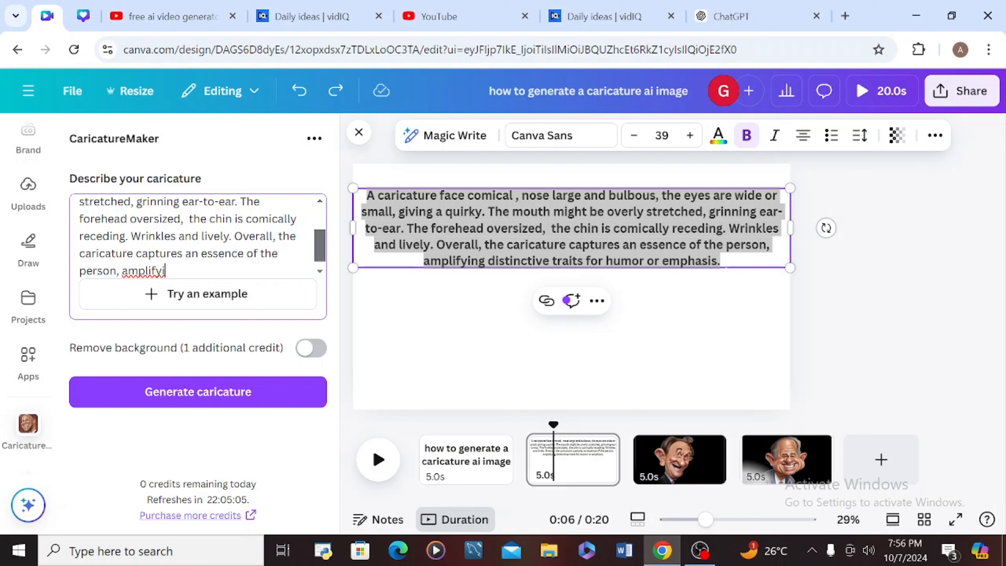
{"action": "left_click_drag", "start_coordinate": [165, 270], "coordinate": [260, 227]}
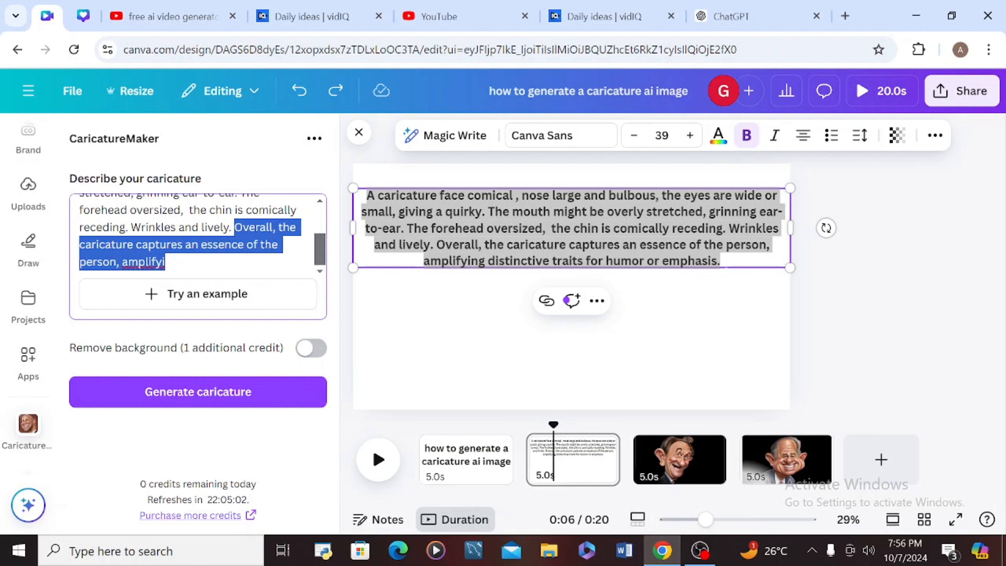
{"action": "key", "text": "BackSpace"}
Insert ", leg, hand," after "A caricature face" at the start of the prompt
{"action": "scroll", "coordinate": [198, 238], "scroll_direction": "up", "scroll_amount": 3}
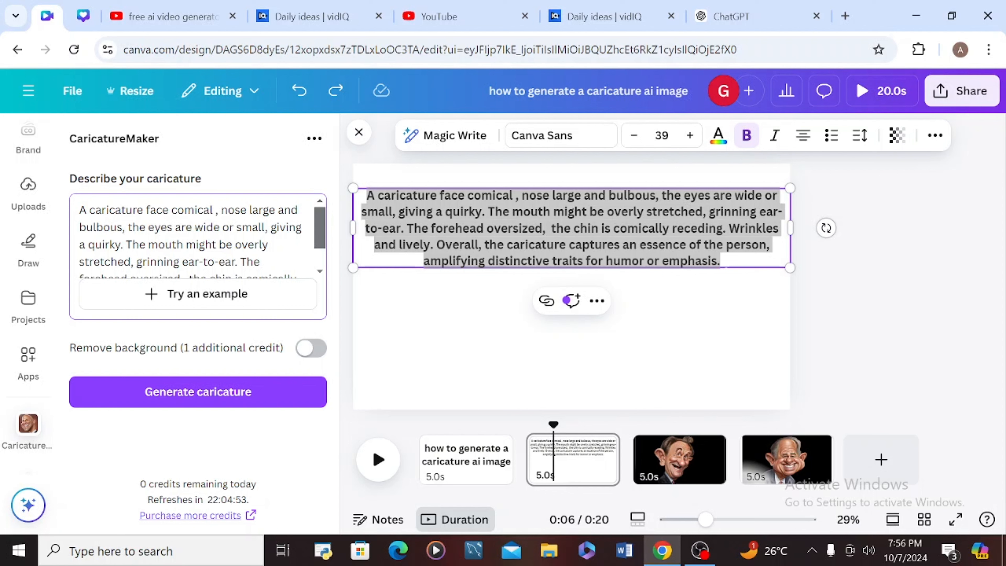
{"action": "type", "text": ", leg, ha"}
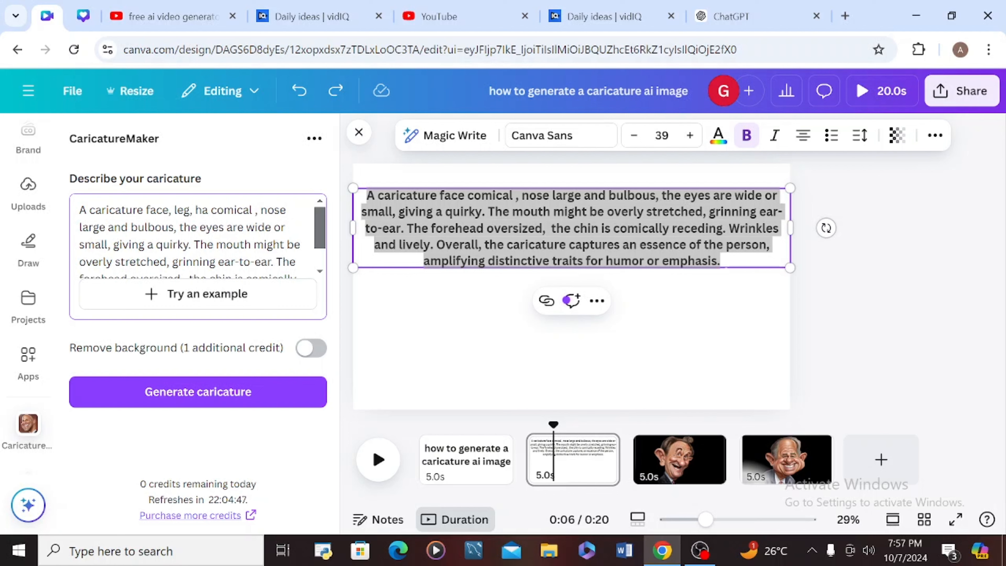
{"action": "type", "text": "nd,"}
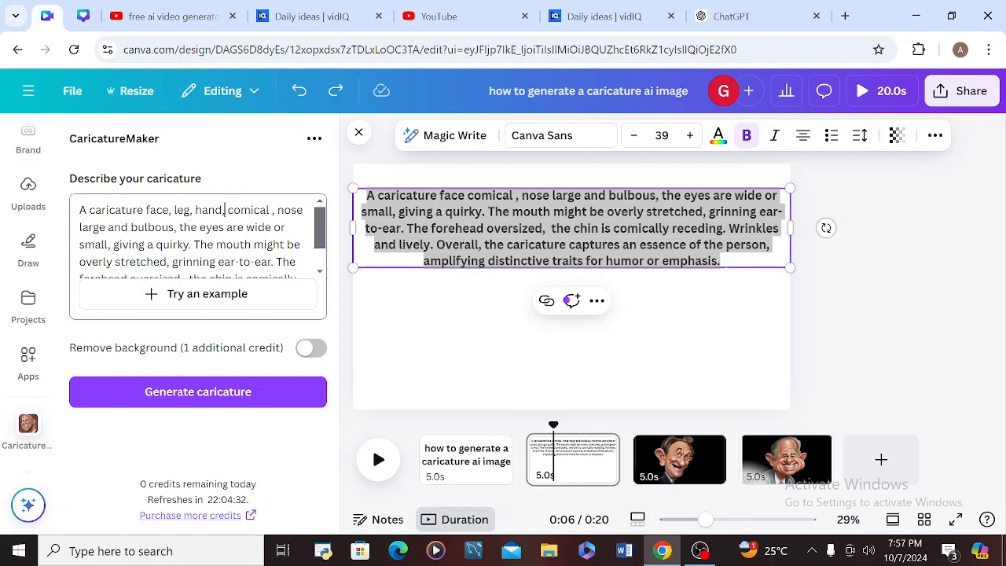
Insert "girl" after "A caricature" in the prompt and delete "face, leg, hand,"
{"action": "type", "text": "girl"}
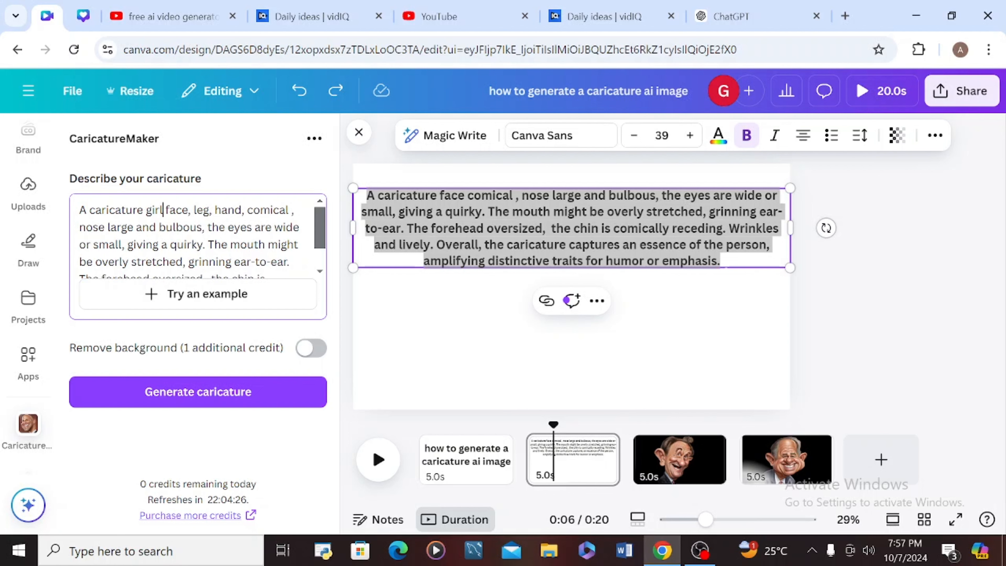
{"action": "key", "text": "BackSpace"}
{"action": "key", "text": "BackSpace"}
{"action": "key", "text": "BackSpace"}
{"action": "key", "text": "BackSpace"}
{"action": "key", "text": "BackSpace"}
{"action": "key", "text": "BackSpace"}
{"action": "key", "text": "BackSpace"}
{"action": "key", "text": "BackSpace"}
{"action": "key", "text": "BackSpace"}
{"action": "key", "text": "BackSpace"}
{"action": "key", "text": "BackSpace"}
{"action": "key", "text": "BackSpace"}
{"action": "key", "text": "BackSpace"}
{"action": "key", "text": "BackSpace"}
{"action": "key", "text": "BackSpace"}
{"action": "key", "text": "BackSpace"}
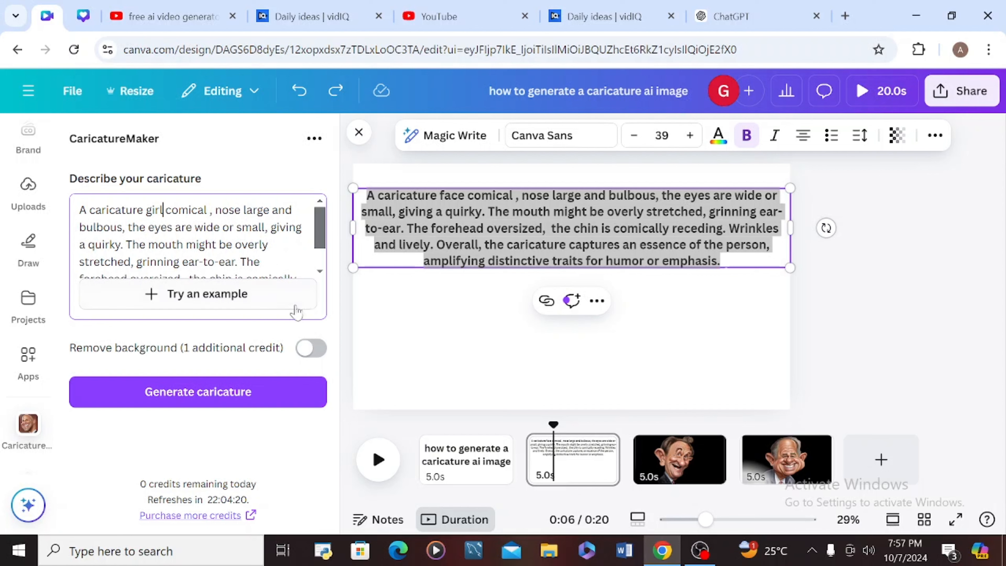
Try to generate a caricature from the edited girl prompt
{"action": "left_click", "coordinate": [232, 403]}
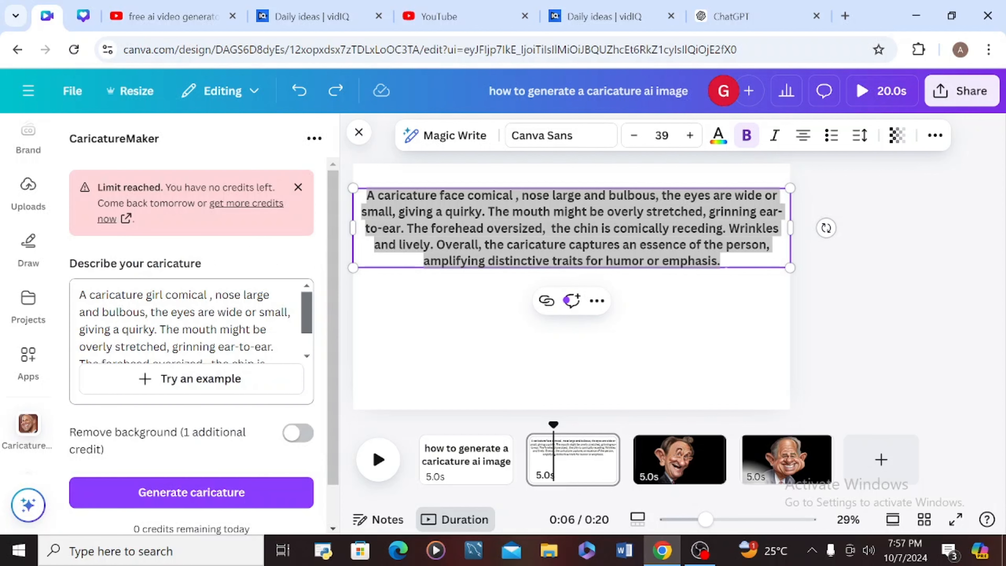
{"action": "scroll", "coordinate": [311, 326], "scroll_direction": "down", "scroll_amount": 2}
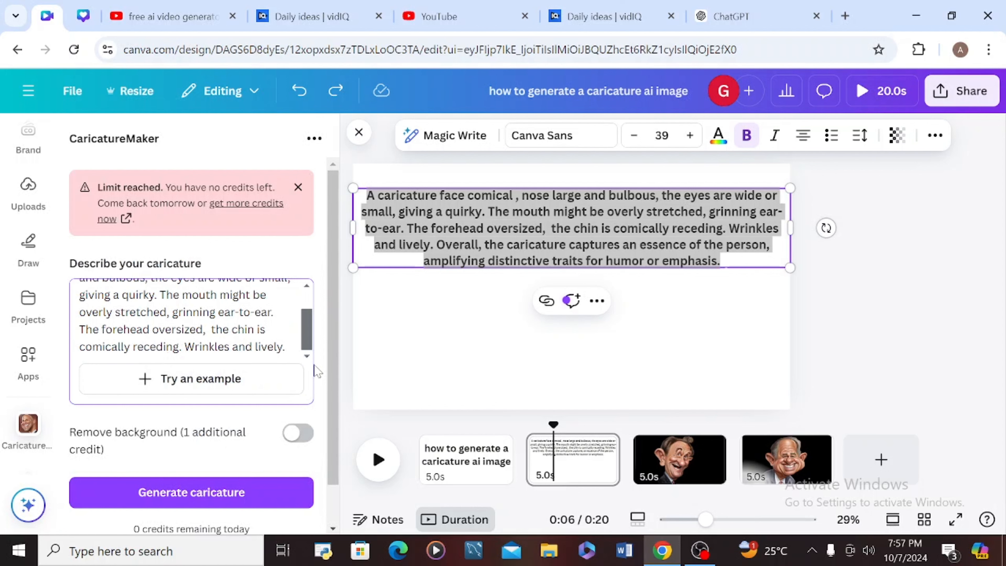
{"action": "left_click", "coordinate": [831, 319]}
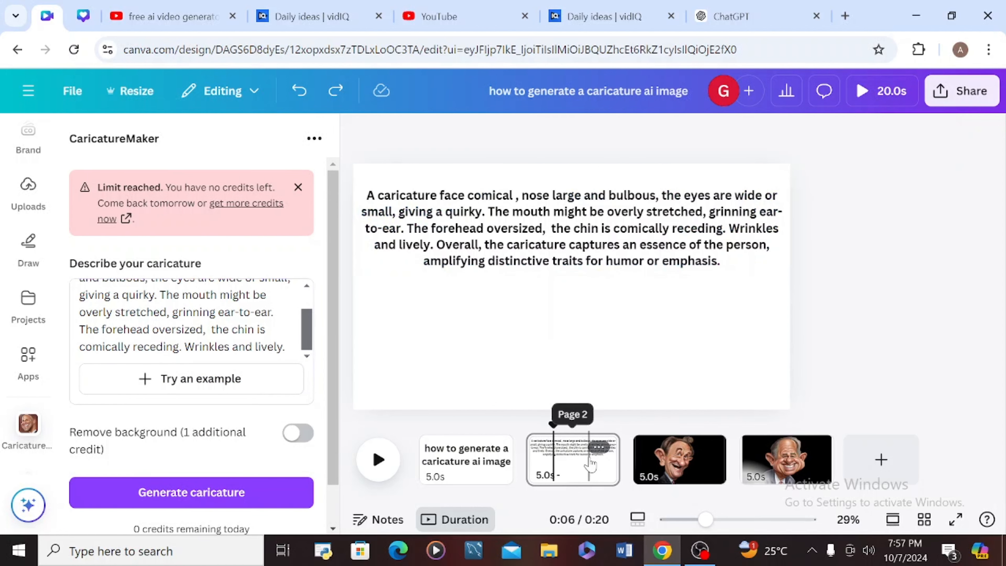
Delete the second page holding the caricature description text
{"action": "left_click", "coordinate": [562, 461]}
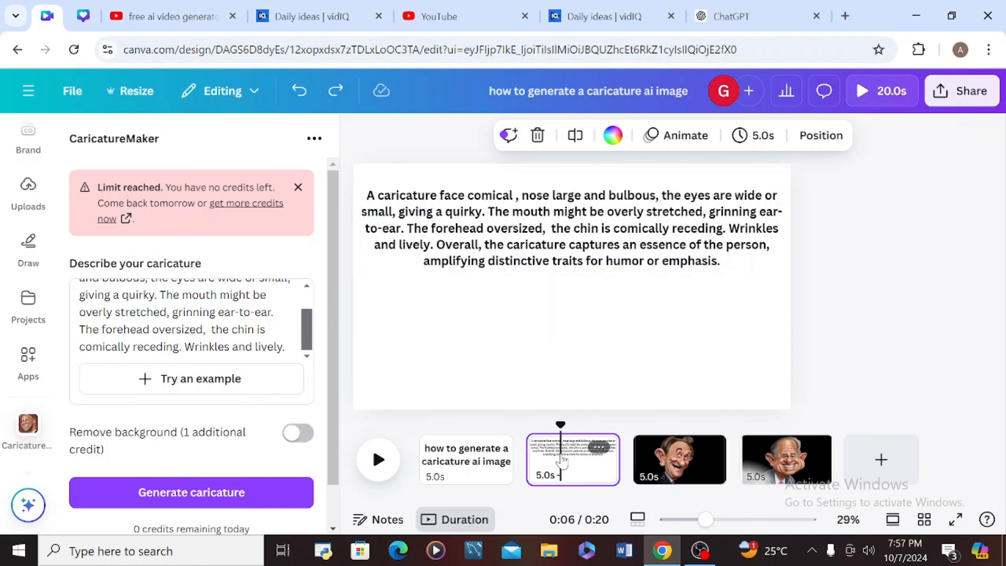
{"action": "right_click", "coordinate": [562, 460]}
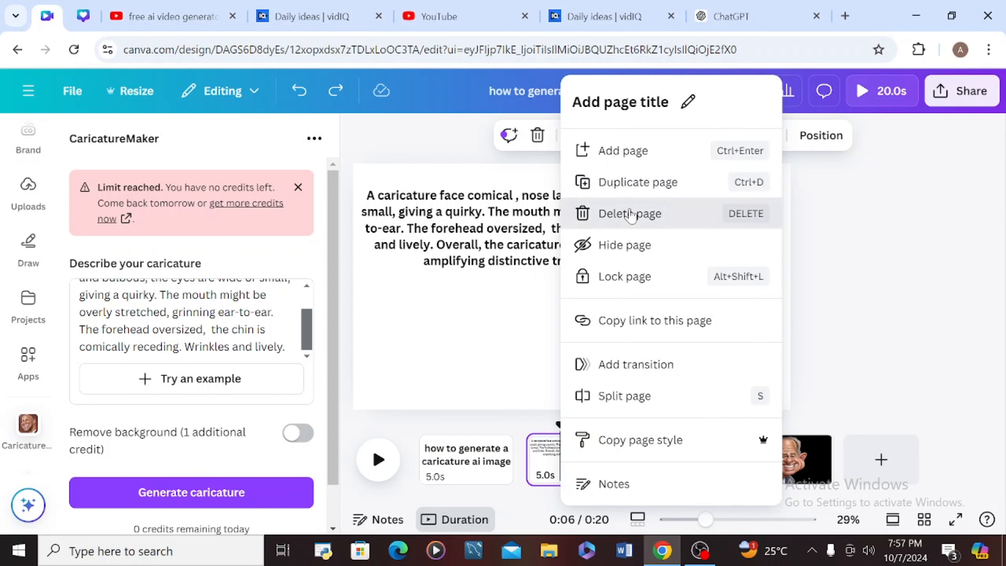
{"action": "left_click", "coordinate": [631, 214]}
Move the title page behind the two caricature pages
{"action": "right_click", "coordinate": [471, 457]}
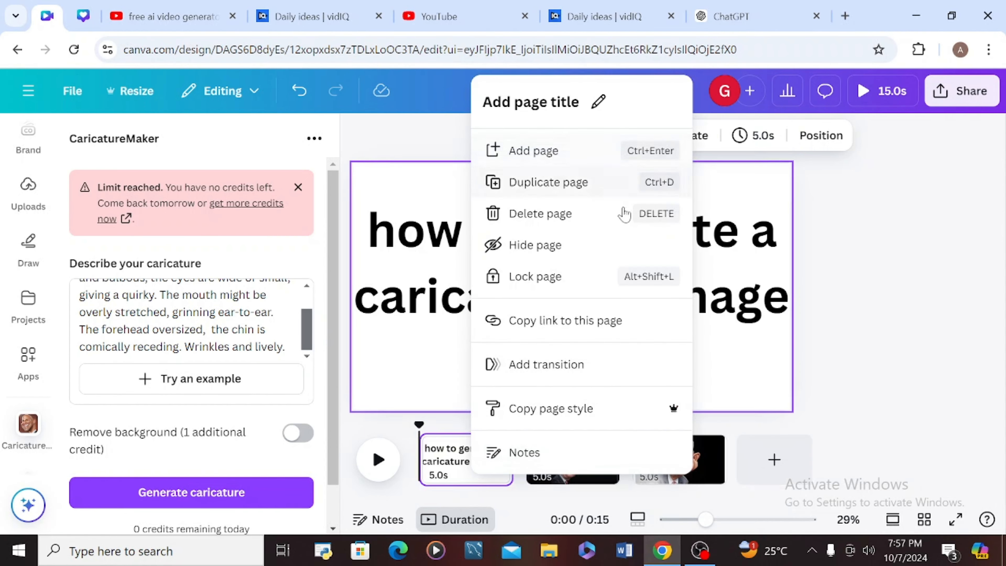
{"action": "left_click", "coordinate": [900, 315]}
{"action": "left_click_drag", "start_coordinate": [483, 460], "coordinate": [689, 460]}
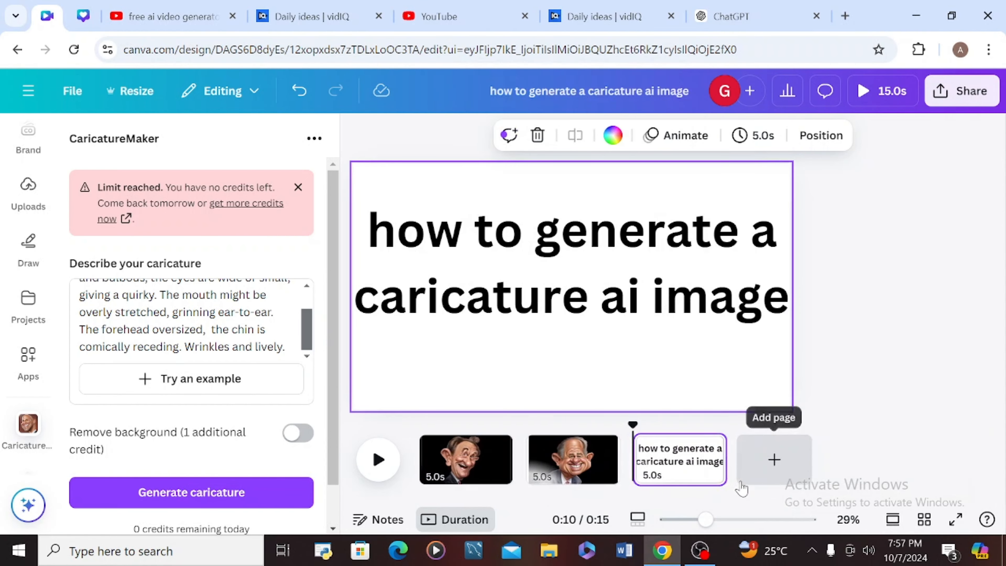
Play the pages from the first caricature and delete the title page "how to generate a caricature ai image"
{"action": "left_click", "coordinate": [443, 455]}
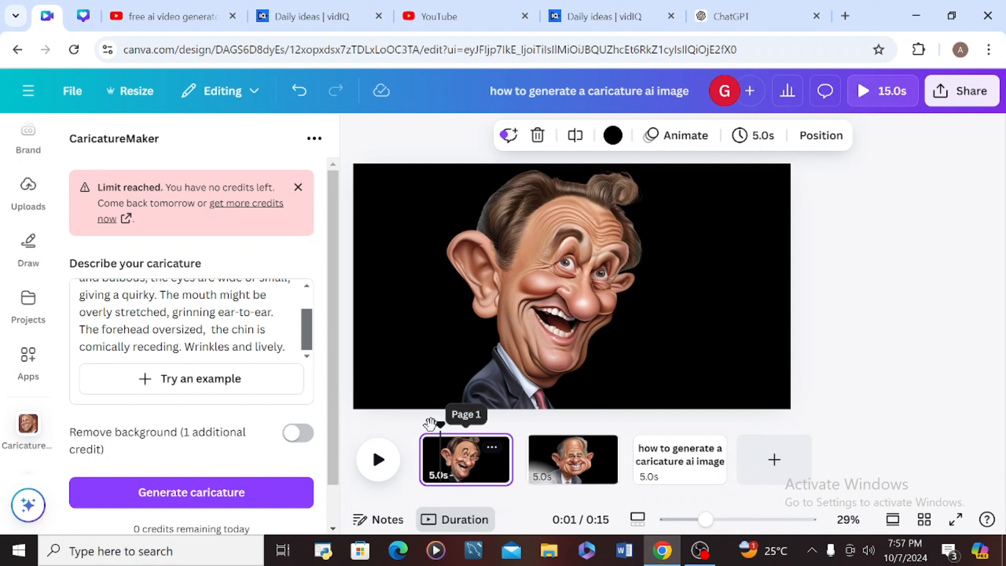
{"action": "left_click", "coordinate": [379, 459]}
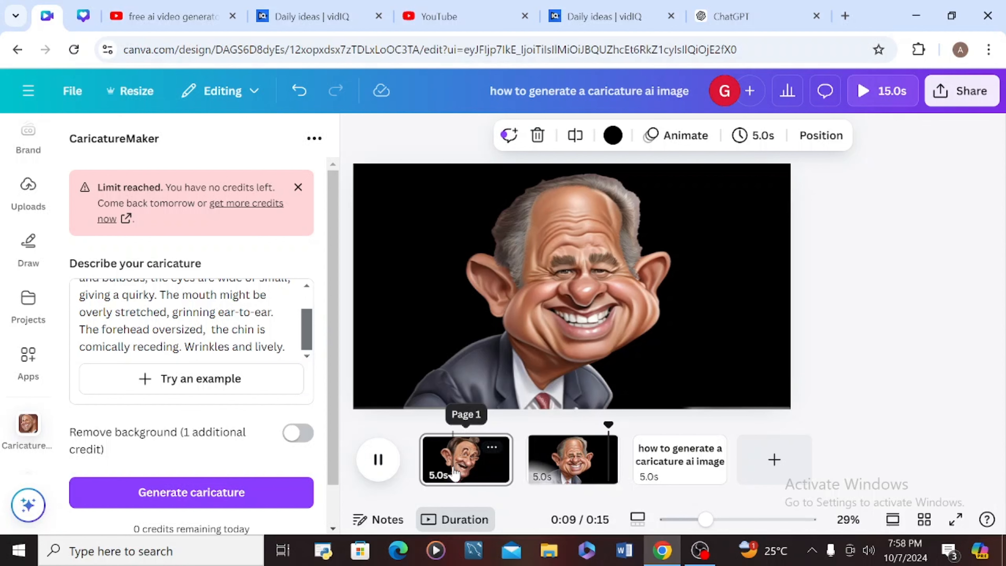
{"action": "right_click", "coordinate": [667, 450]}
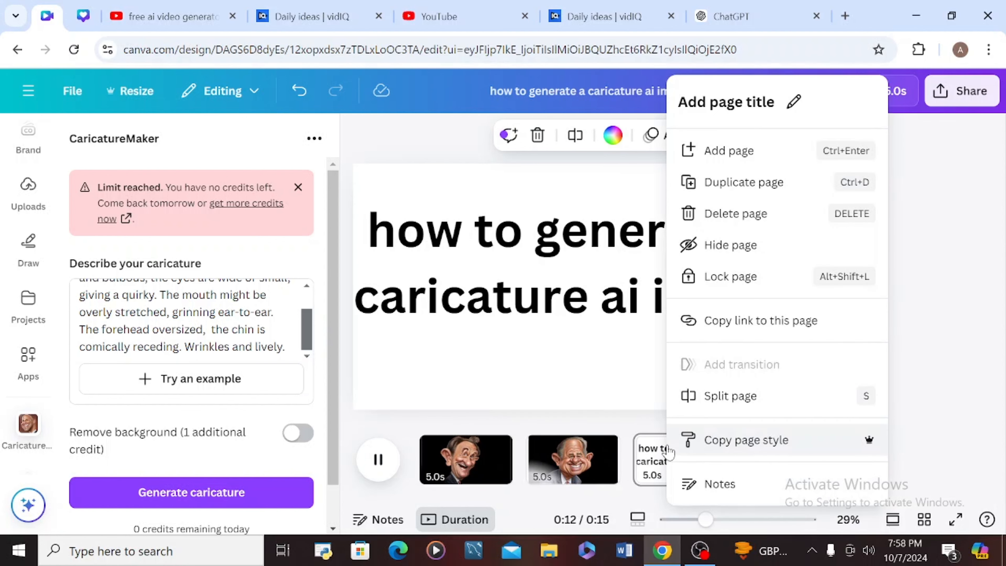
{"action": "left_click", "coordinate": [725, 214]}
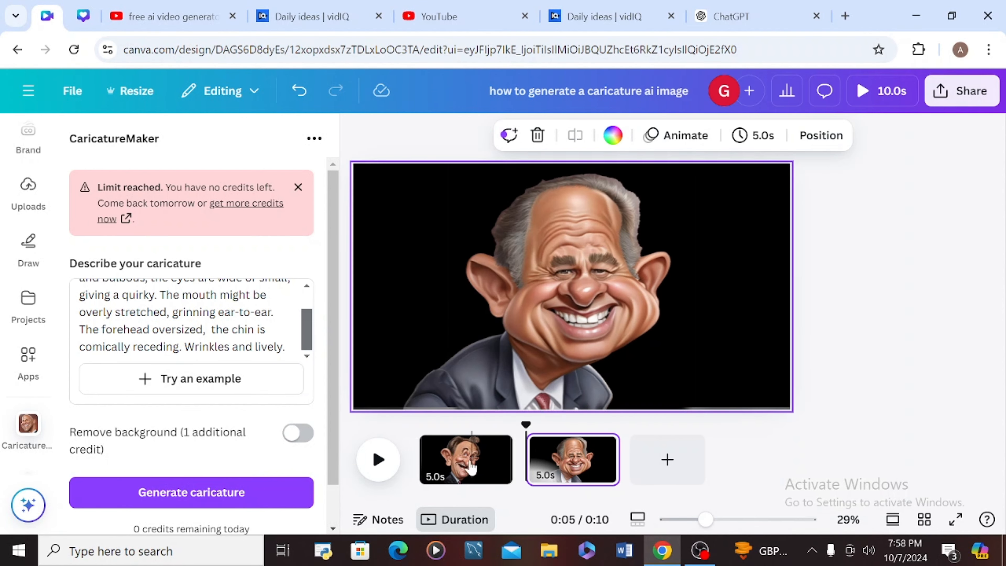
Move the first page's caricature almost entirely off the page's left edge and record a custom animation path across to the right edge
{"action": "left_click", "coordinate": [468, 464]}
{"action": "left_click", "coordinate": [669, 137]}
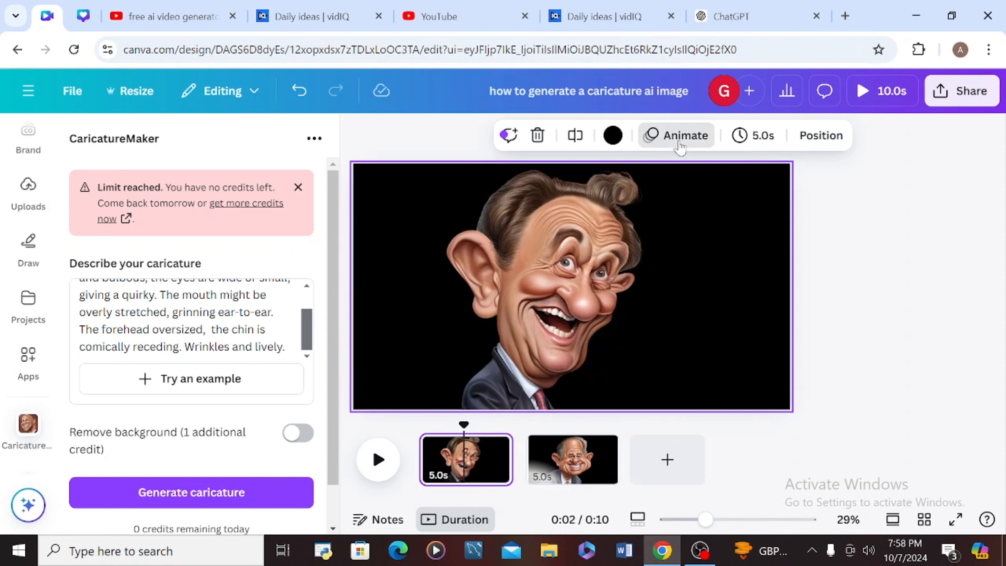
{"action": "left_click_drag", "start_coordinate": [569, 260], "coordinate": [292, 264]}
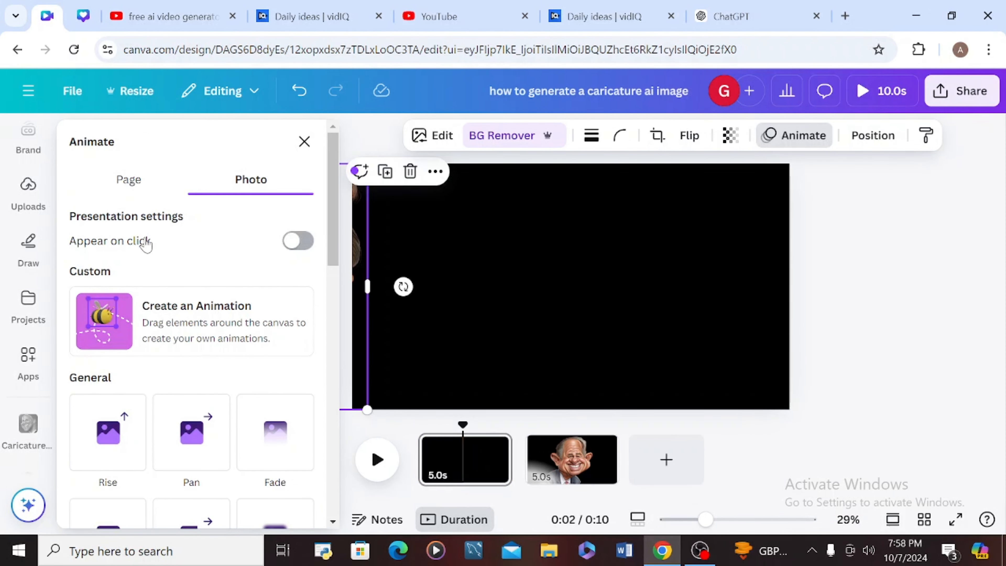
{"action": "left_click", "coordinate": [160, 309]}
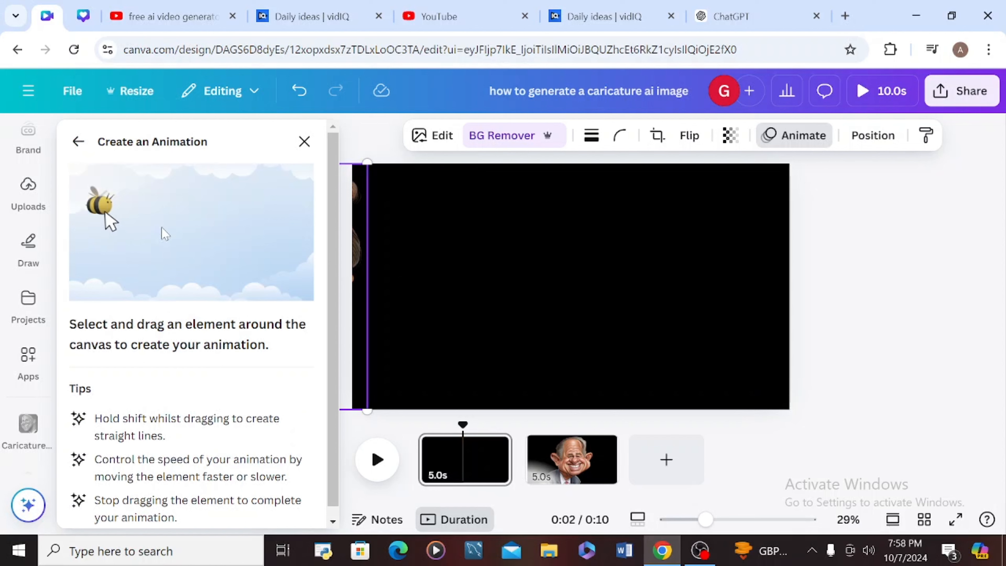
{"action": "mouse_move", "coordinate": [359, 285]}
{"action": "left_mouse_down"}
{"action": "mouse_move", "coordinate": [444, 274]}
{"action": "mouse_move", "coordinate": [488, 257]}
{"action": "mouse_move", "coordinate": [685, 278]}
{"action": "mouse_move", "coordinate": [797, 271]}
{"action": "mouse_move", "coordinate": [758, 260]}
{"action": "mouse_move", "coordinate": [904, 275]}
{"action": "left_mouse_up"}
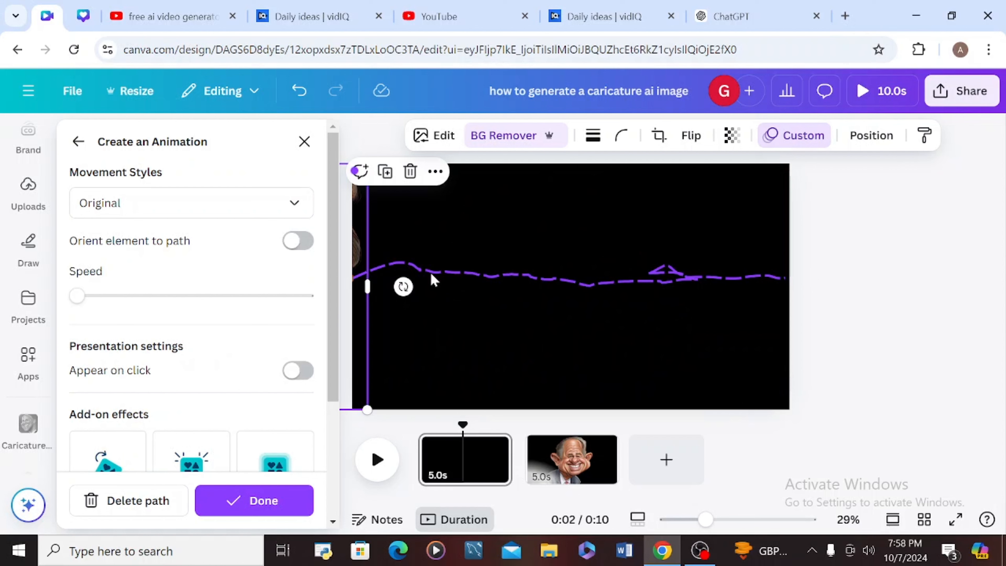
Set the movement style of the first caricature's custom animation to Steady
{"action": "left_click", "coordinate": [397, 275]}
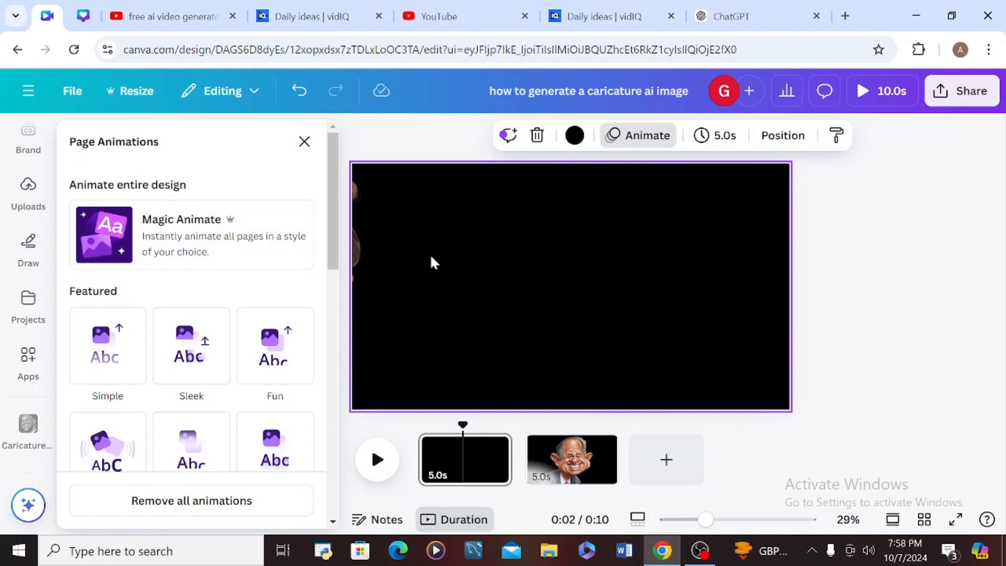
{"action": "left_click", "coordinate": [358, 249]}
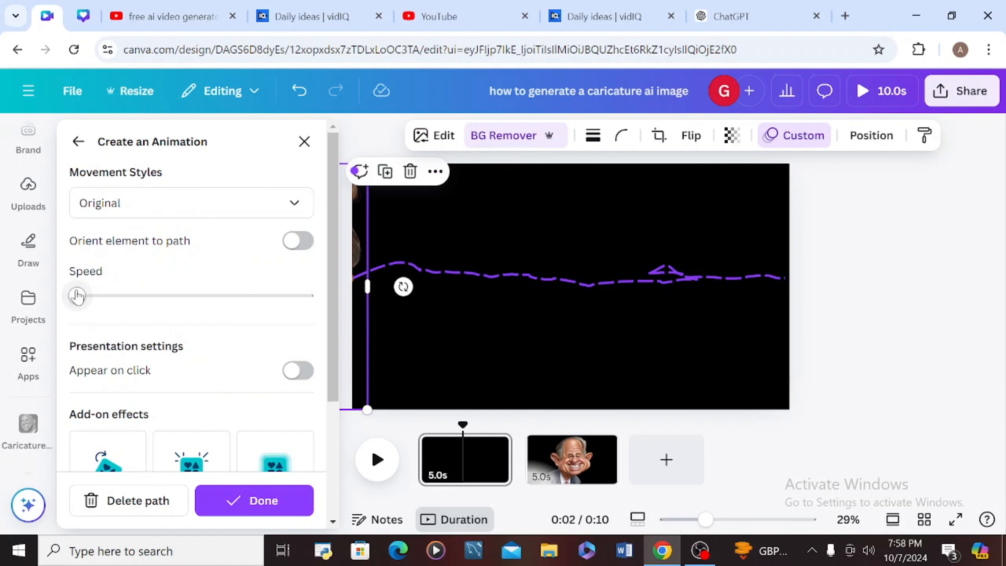
{"action": "left_click", "coordinate": [134, 204]}
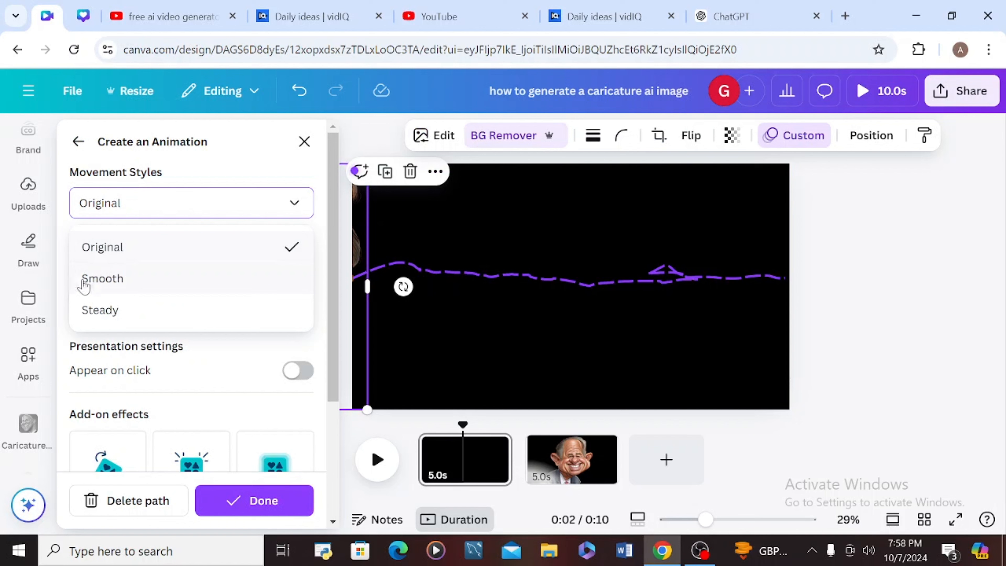
{"action": "left_click", "coordinate": [101, 311]}
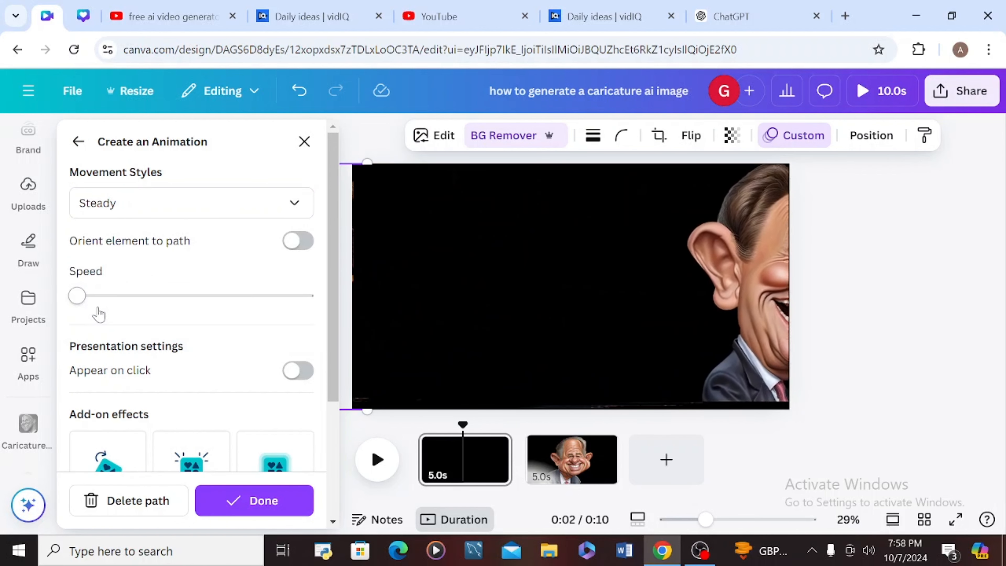
Move the second page's caricature partly off the page's left edge so that only about half the face remains on it
{"action": "left_click", "coordinate": [566, 464]}
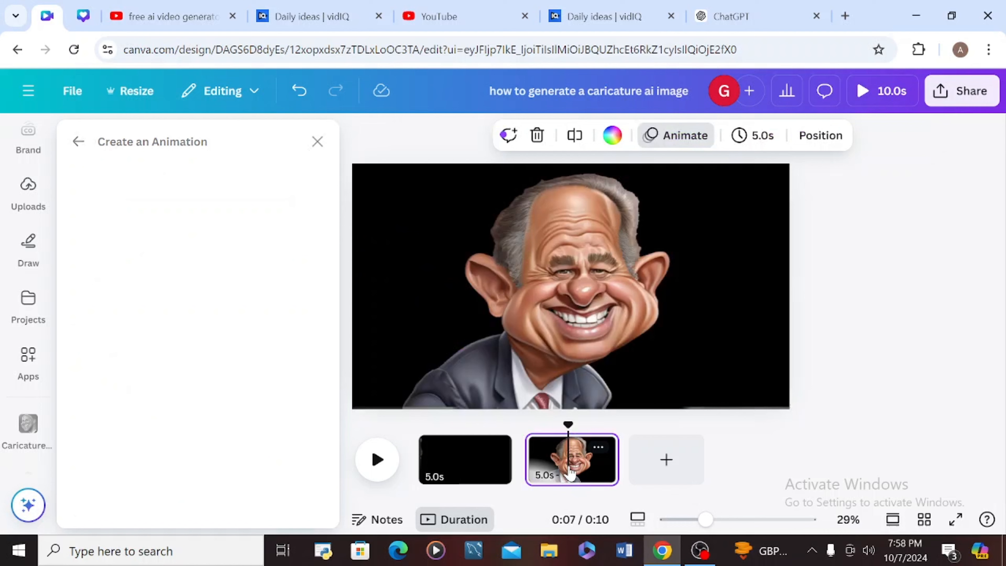
{"action": "left_click", "coordinate": [536, 300]}
{"action": "left_click", "coordinate": [757, 330]}
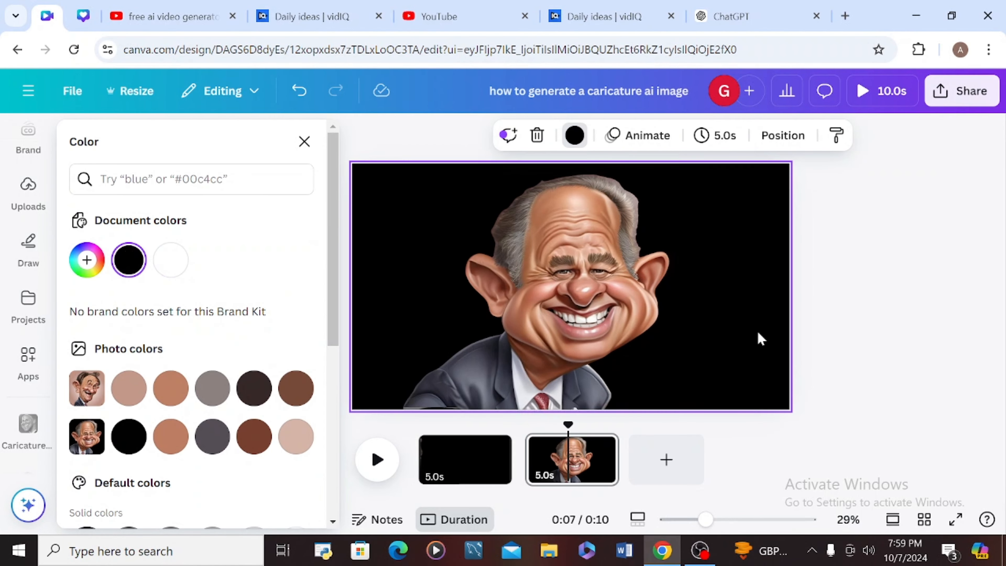
{"action": "left_click", "coordinate": [565, 300]}
{"action": "left_click_drag", "start_coordinate": [563, 295], "coordinate": [355, 303]}
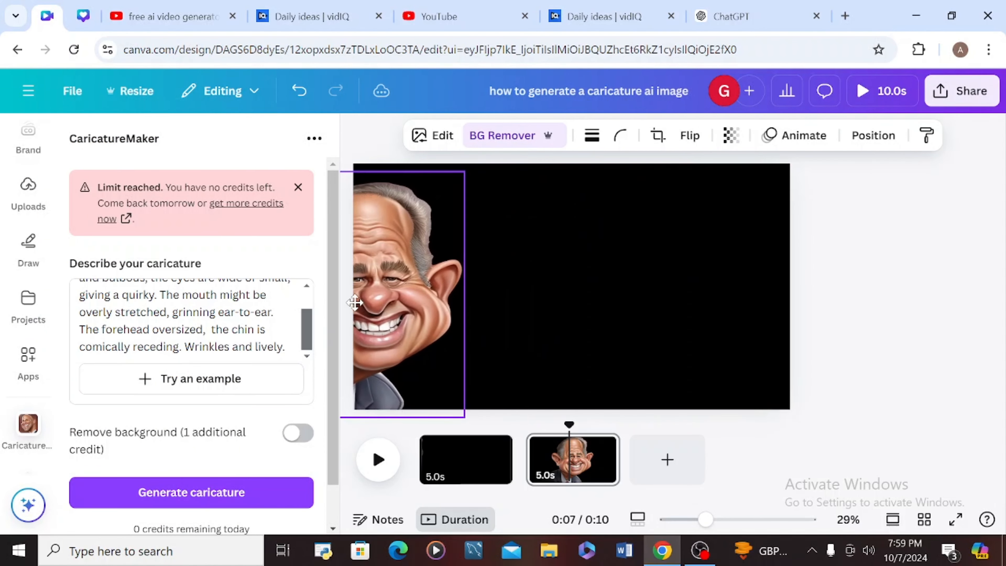
{"action": "left_click_drag", "start_coordinate": [428, 306], "coordinate": [403, 305]}
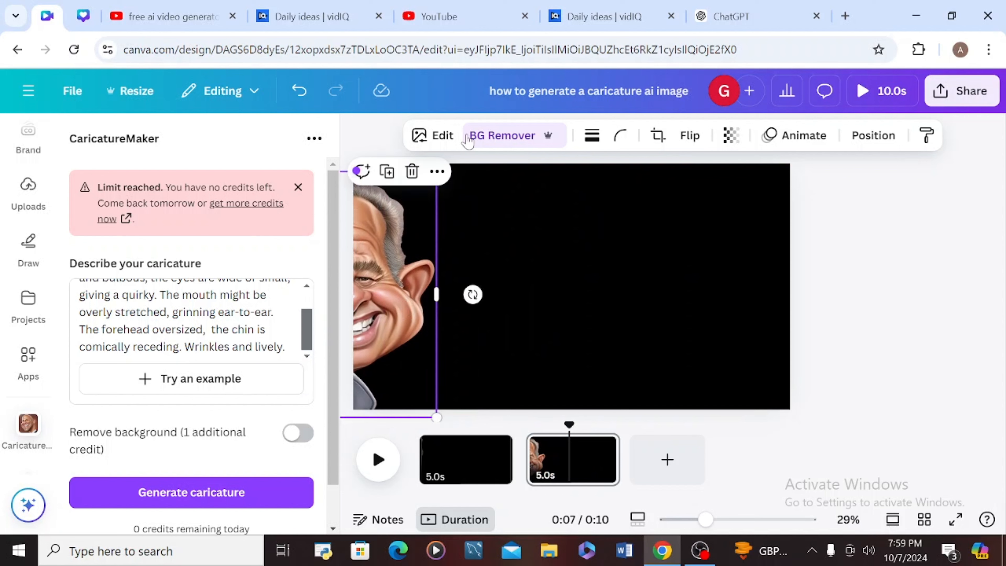
Record a custom animation path for the second caricature, running across to the right edge and back toward the page's centre
{"action": "left_click", "coordinate": [804, 136]}
{"action": "left_click", "coordinate": [155, 333]}
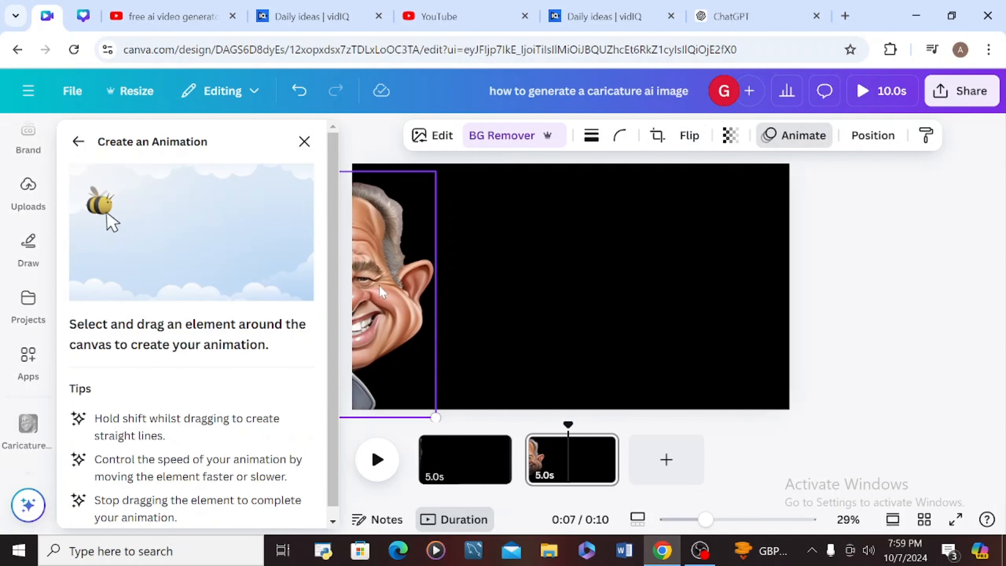
{"action": "mouse_move", "coordinate": [380, 288]}
{"action": "left_mouse_down"}
{"action": "mouse_move", "coordinate": [642, 294]}
{"action": "mouse_move", "coordinate": [781, 281]}
{"action": "mouse_move", "coordinate": [938, 291]}
{"action": "mouse_move", "coordinate": [807, 314]}
{"action": "mouse_move", "coordinate": [652, 311]}
{"action": "mouse_move", "coordinate": [633, 277]}
{"action": "left_mouse_up"}
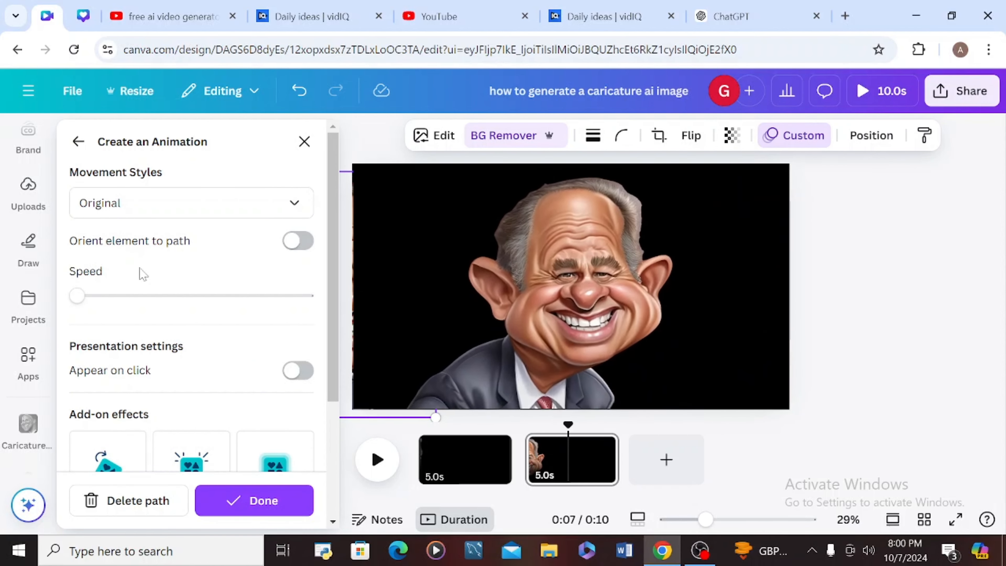
Set the second caricature's movement style to Steady and finish its custom animation
{"action": "left_click", "coordinate": [117, 203]}
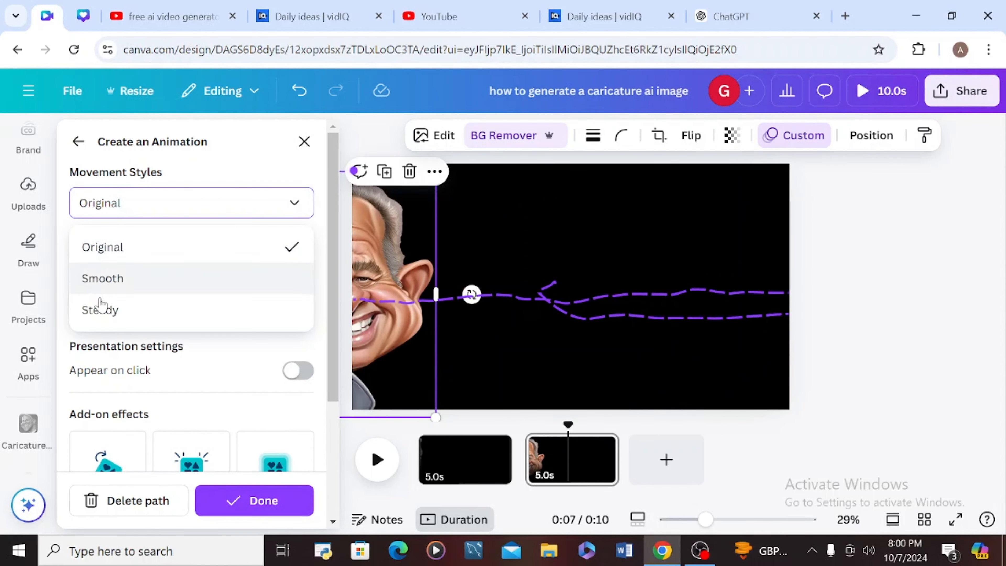
{"action": "left_click", "coordinate": [100, 309]}
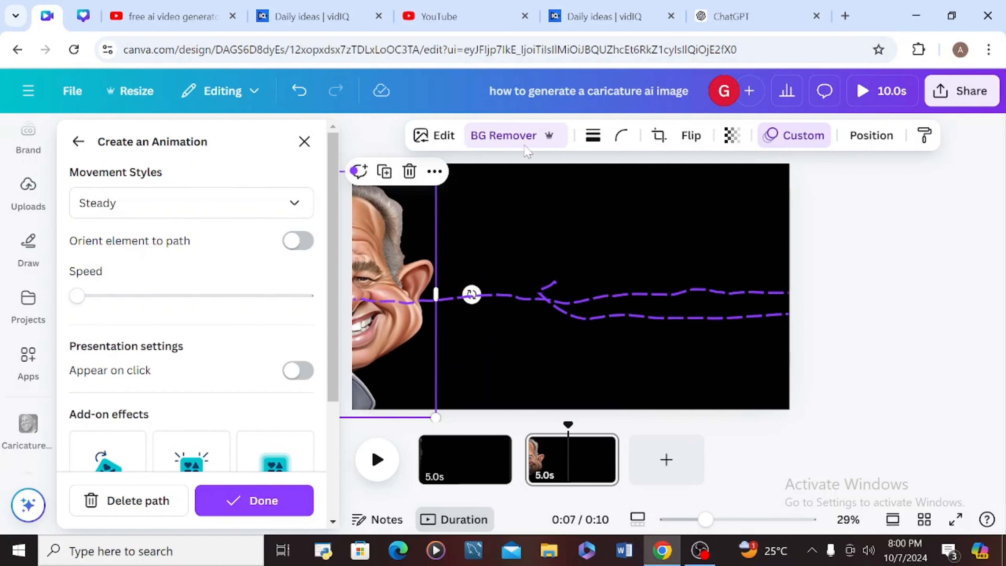
{"action": "left_click", "coordinate": [243, 500]}
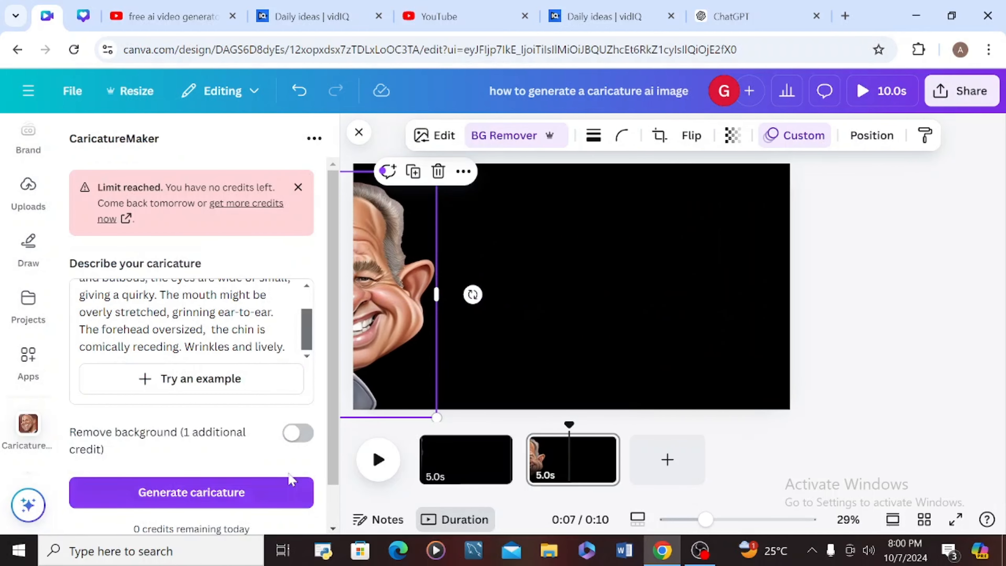
Play both animated pages from the first page to preview the caricatures' movements
{"action": "left_click", "coordinate": [470, 476]}
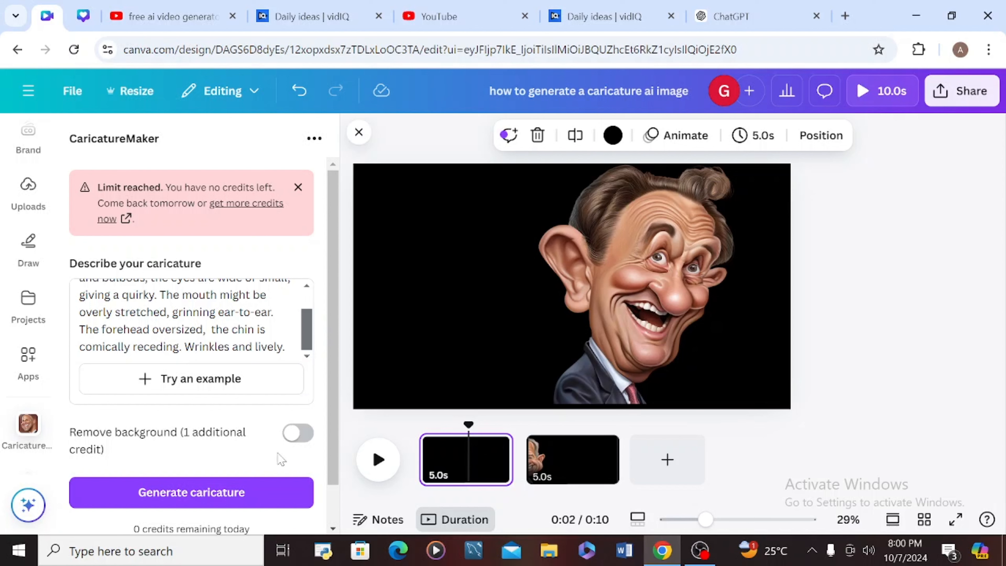
{"action": "left_click", "coordinate": [378, 460]}
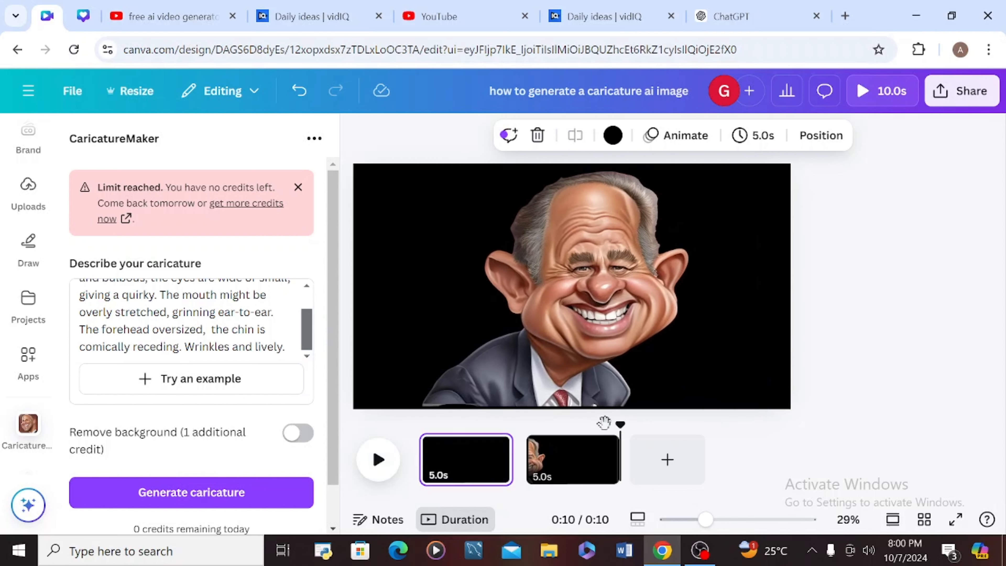
Try to adjust the first caricature on its page, undo the change, and check its custom animation settings
{"action": "left_click", "coordinate": [458, 459]}
{"action": "left_click", "coordinate": [538, 241]}
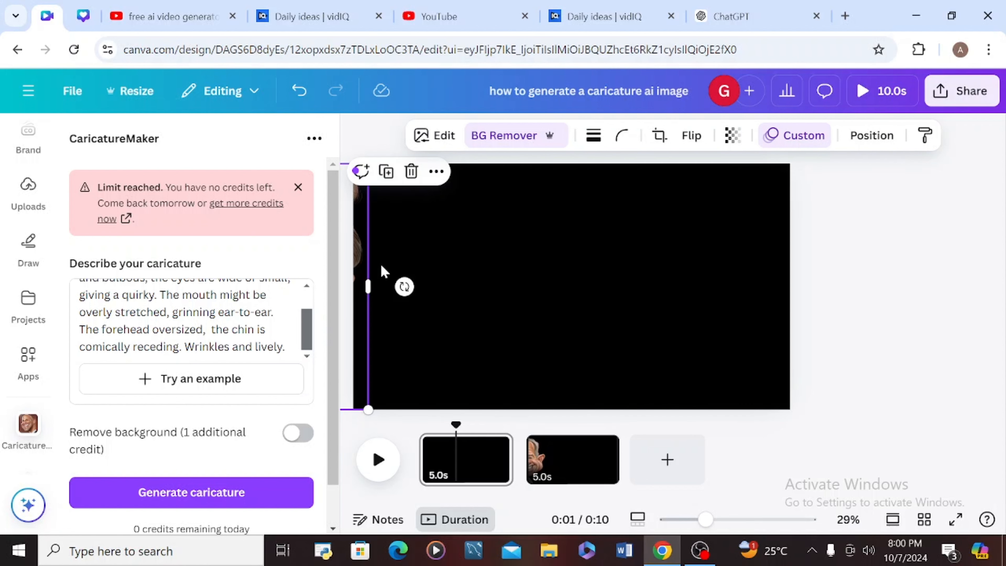
{"action": "left_click_drag", "start_coordinate": [412, 271], "coordinate": [451, 274]}
{"action": "key", "text": "ctrl+z"}
{"action": "left_click", "coordinate": [819, 137]}
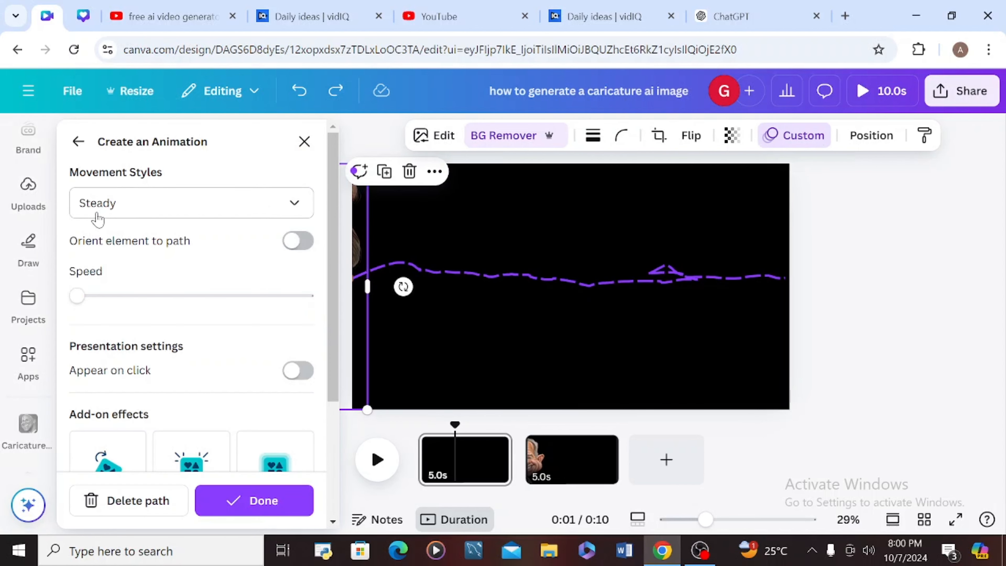
{"action": "left_click_drag", "start_coordinate": [336, 320], "coordinate": [345, 340]}
{"action": "left_click", "coordinate": [460, 300]}
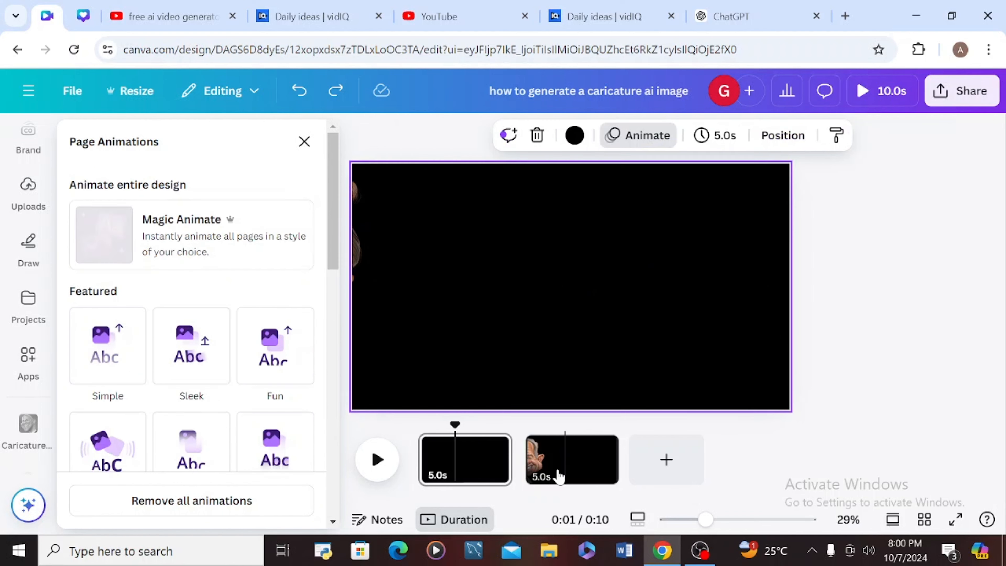
Play the animated pages once more and download all pages as a 1080p (HD) MP4 video
{"action": "left_click", "coordinate": [376, 460]}
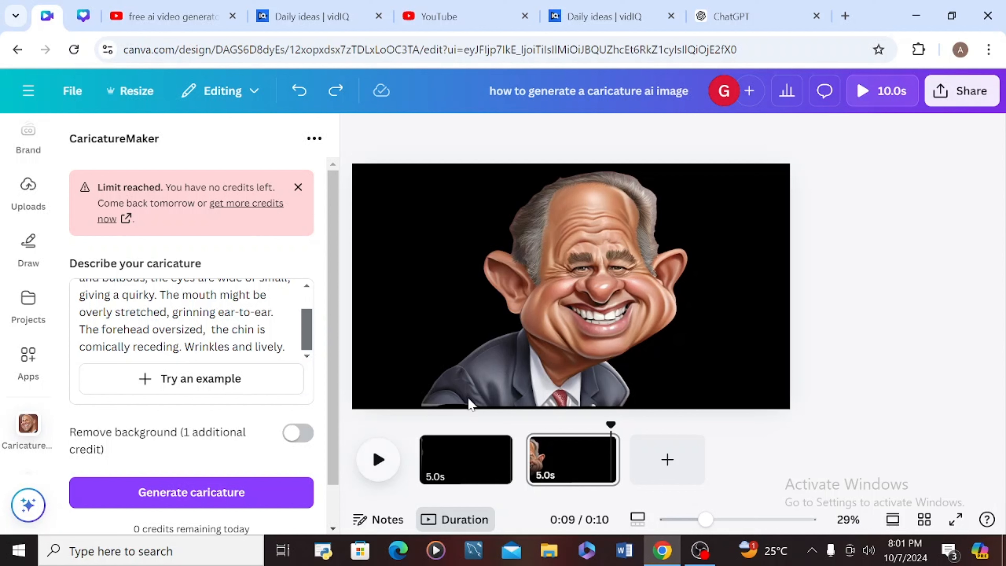
{"action": "left_click", "coordinate": [954, 95]}
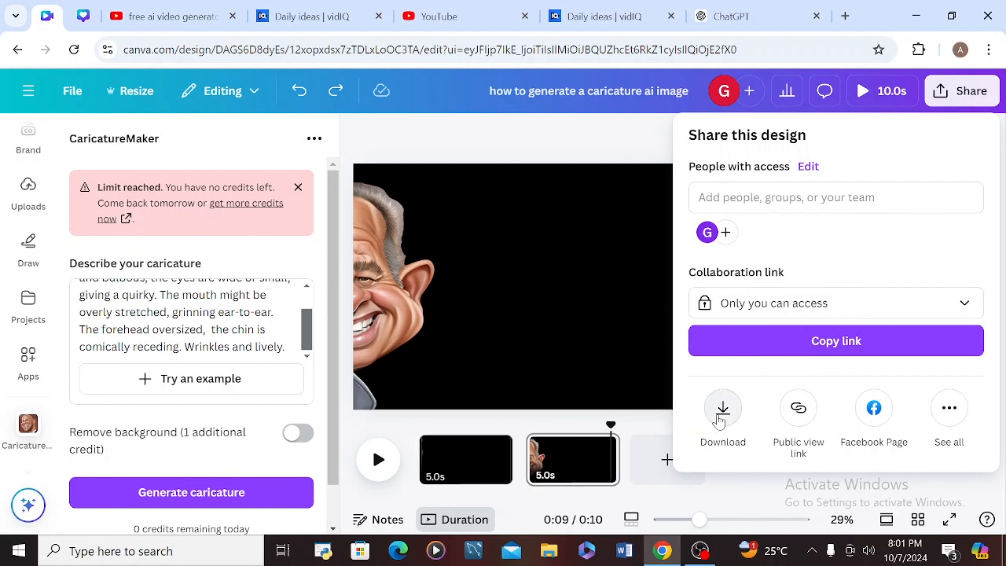
{"action": "left_click", "coordinate": [722, 411]}
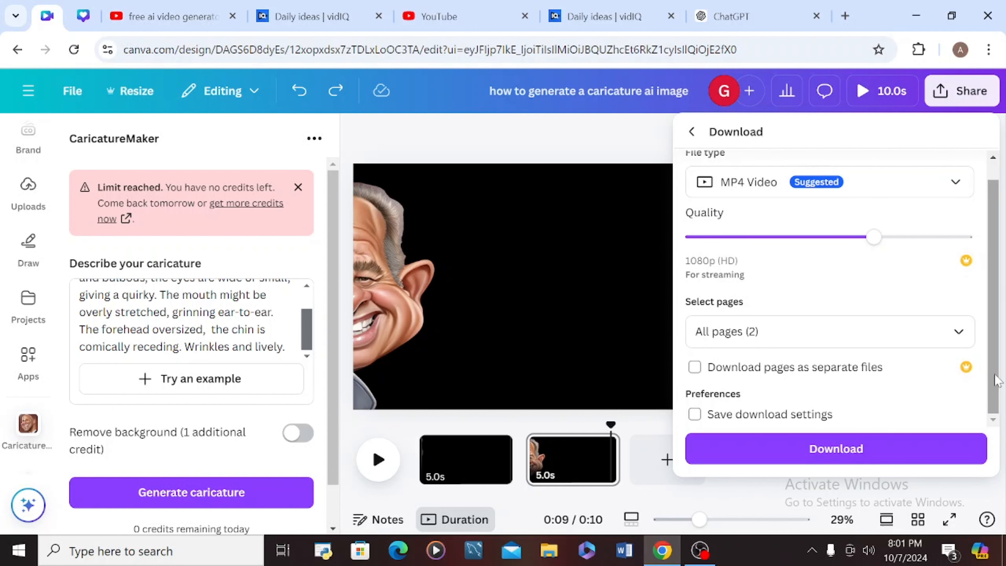
{"action": "left_click", "coordinate": [769, 446]}
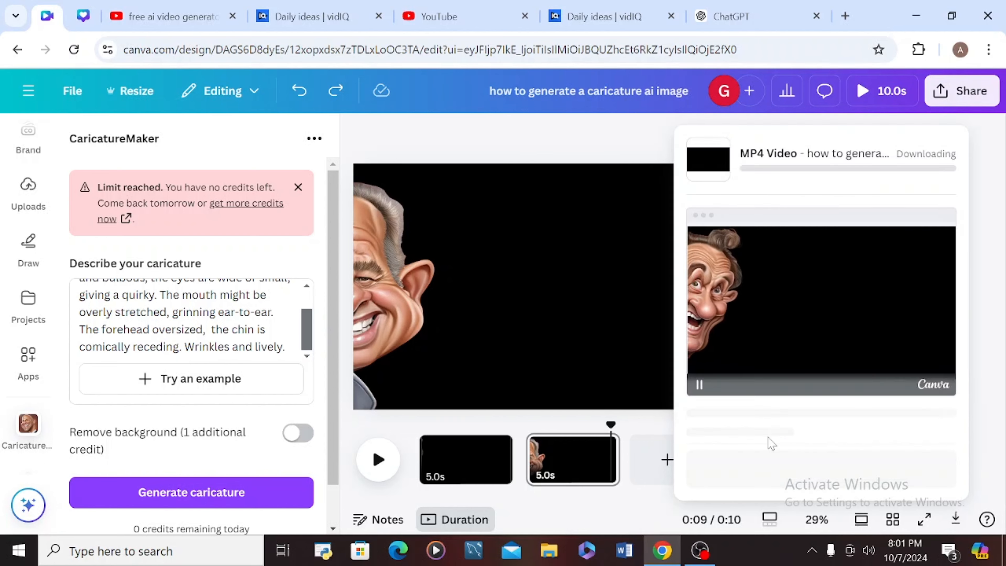